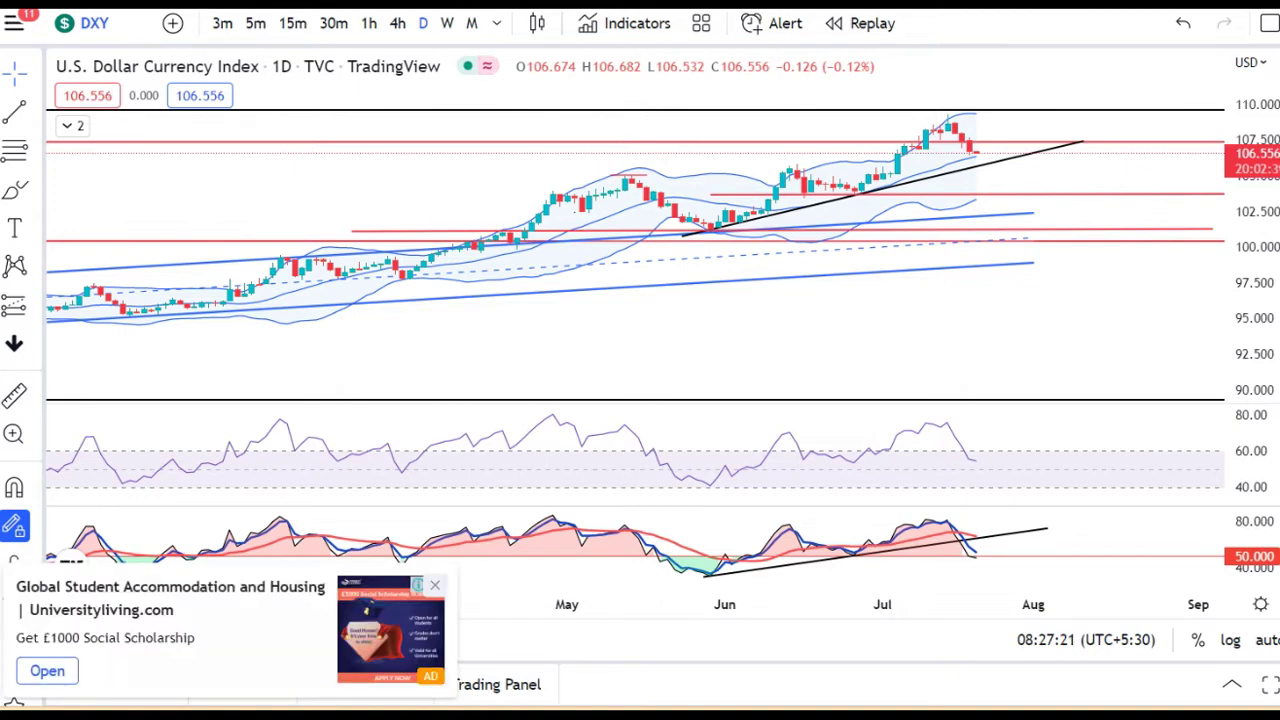
Step: Dismiss the advertisement and draw a near-horizontal trend line at about 105.80 on the DXY daily chart, from 01 Jun '22 to 22 Jul '22
click(435, 586)
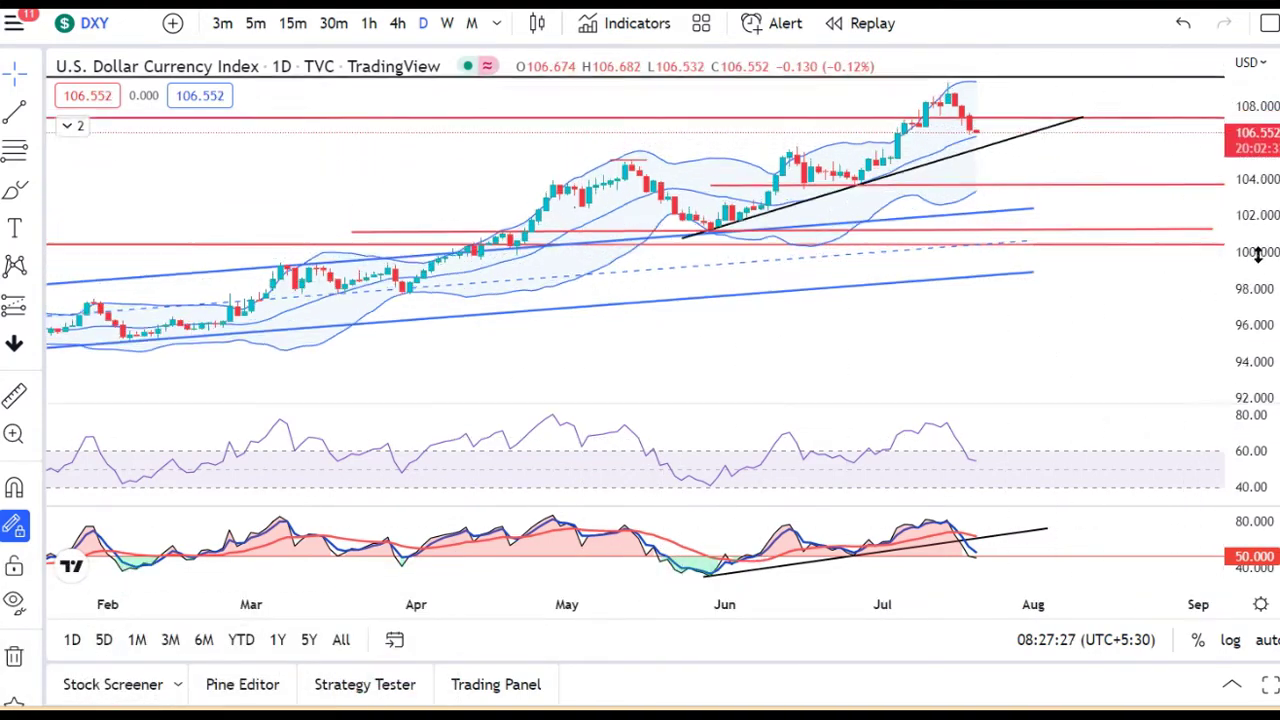
drag(1111, 295, 1091, 340)
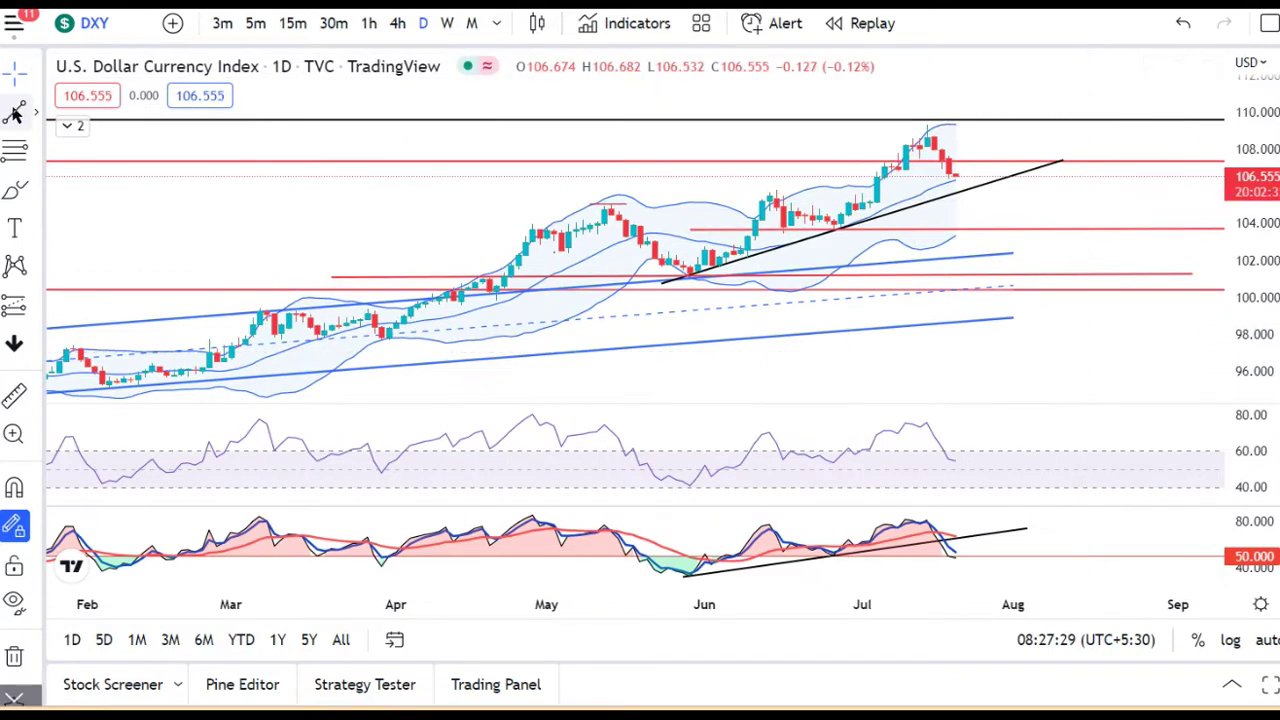
click(705, 190)
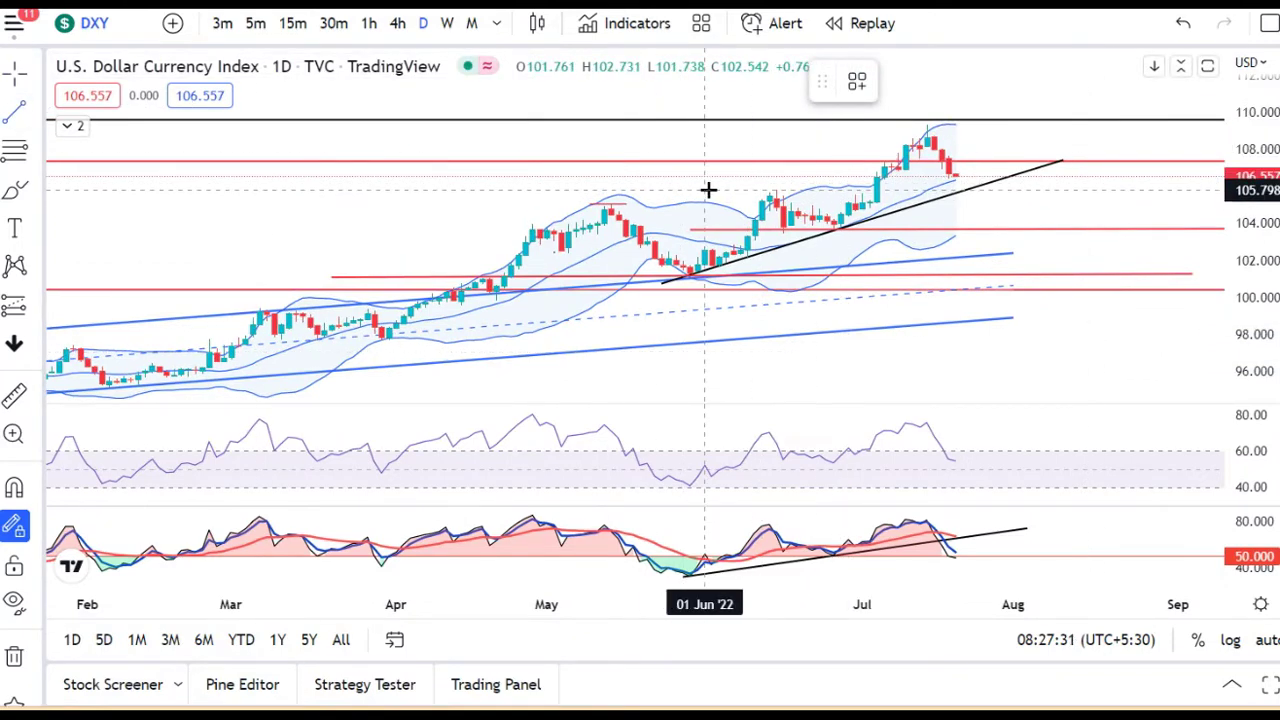
click(970, 188)
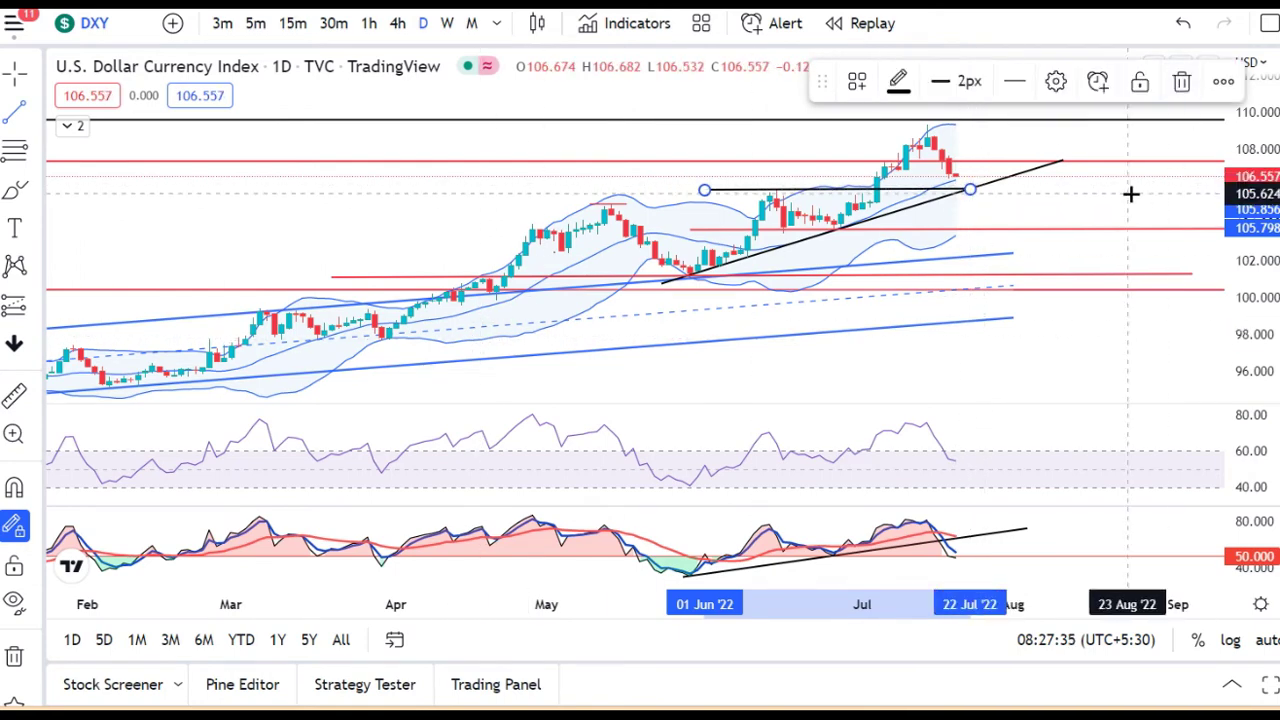
click(1194, 166)
click(1182, 81)
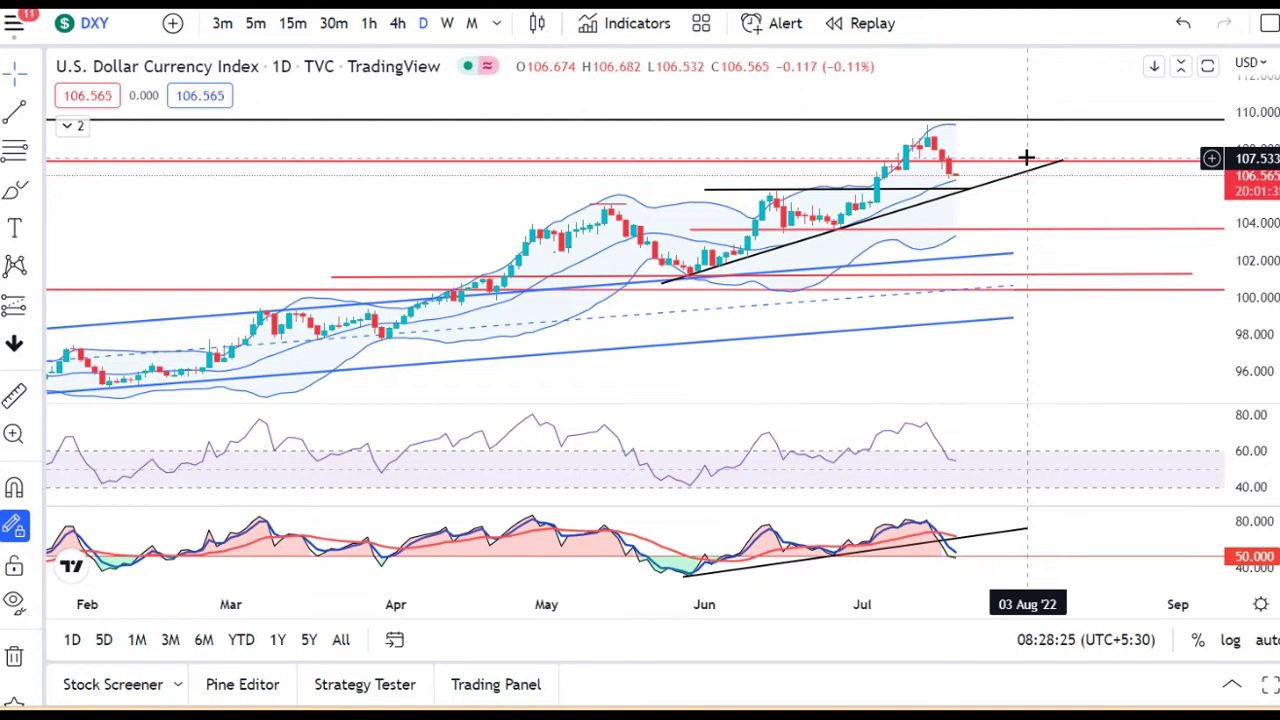
Step: Open the USDINR daily chart and examine the latest candles against the rising black trend line and Bollinger Bands
key(Down)
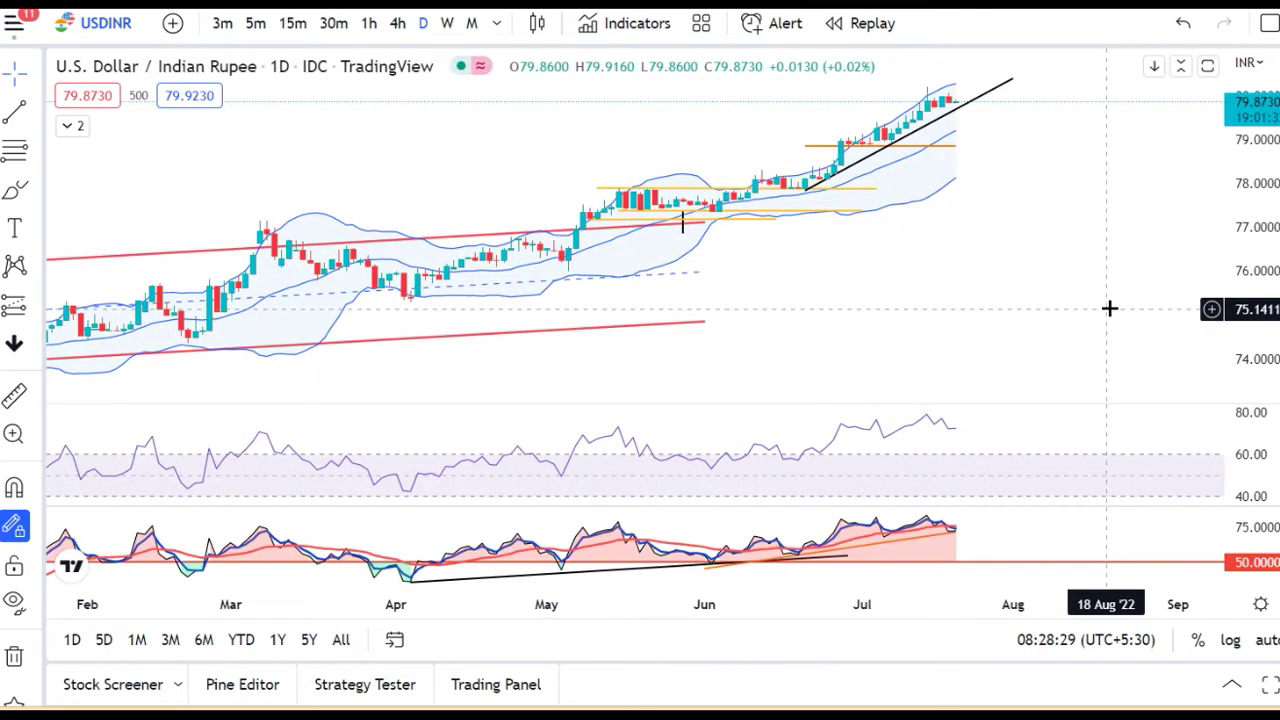
drag(1185, 309, 1171, 340)
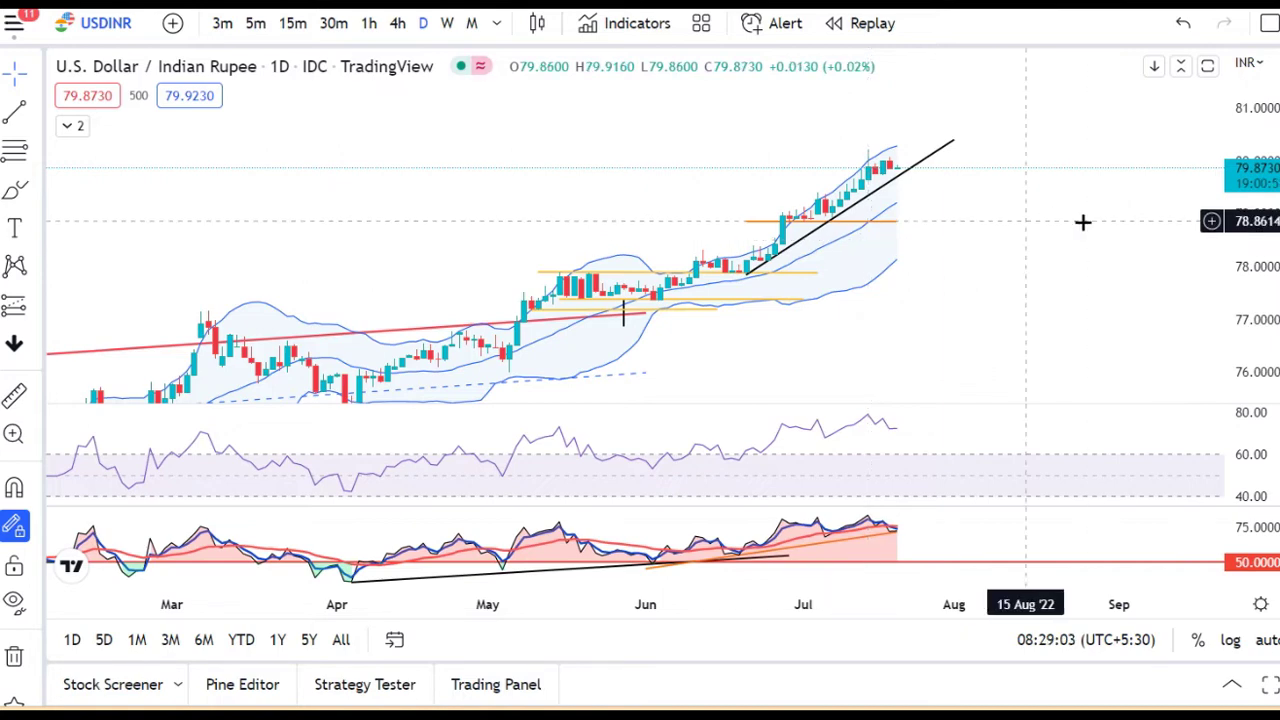
drag(1161, 293, 1108, 313)
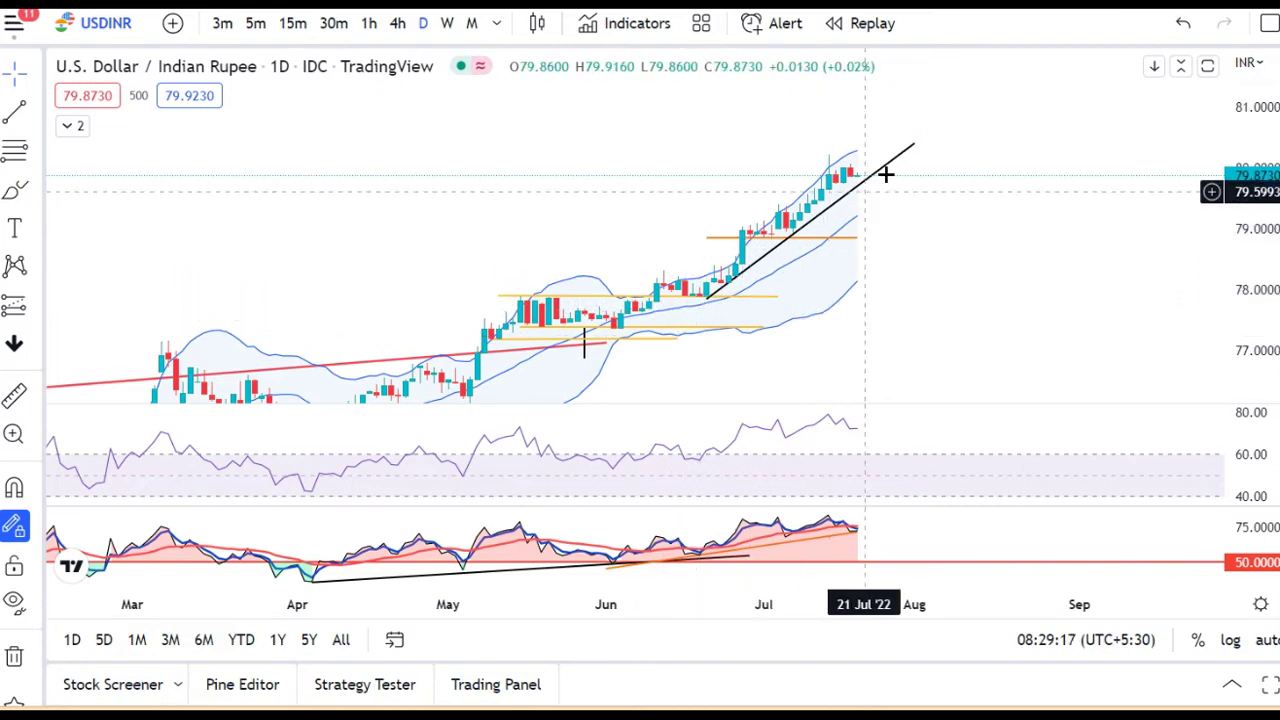
drag(1225, 285, 1225, 268)
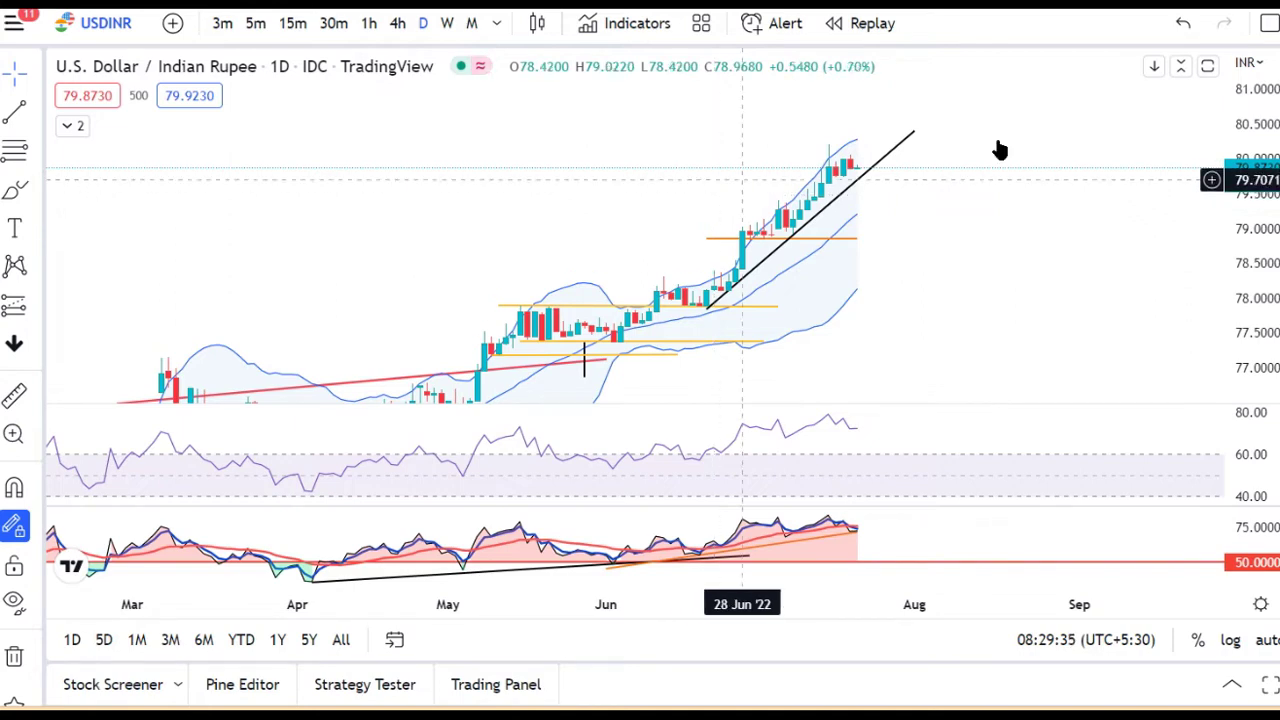
Step: Review the EURUSD and USDJPY daily charts, examining the latest candles against the drawn price levels
key(Down)
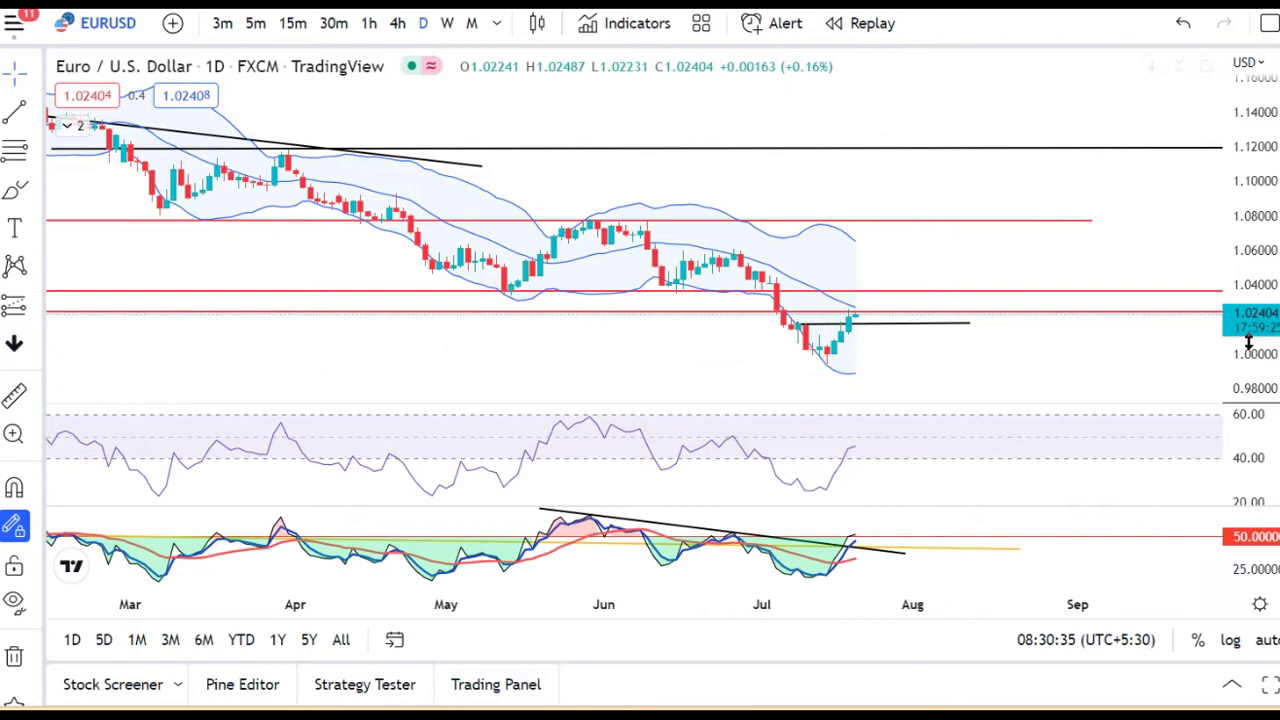
scroll(1146, 366, right, 3)
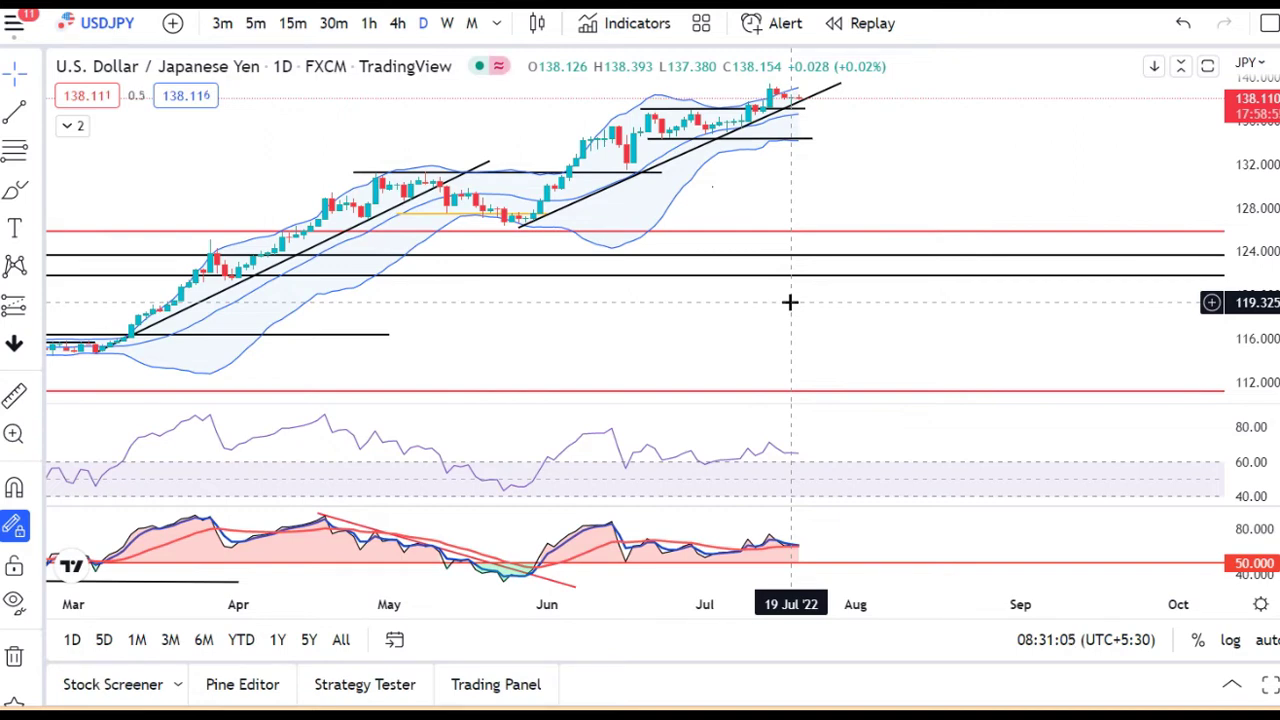
drag(866, 303, 857, 372)
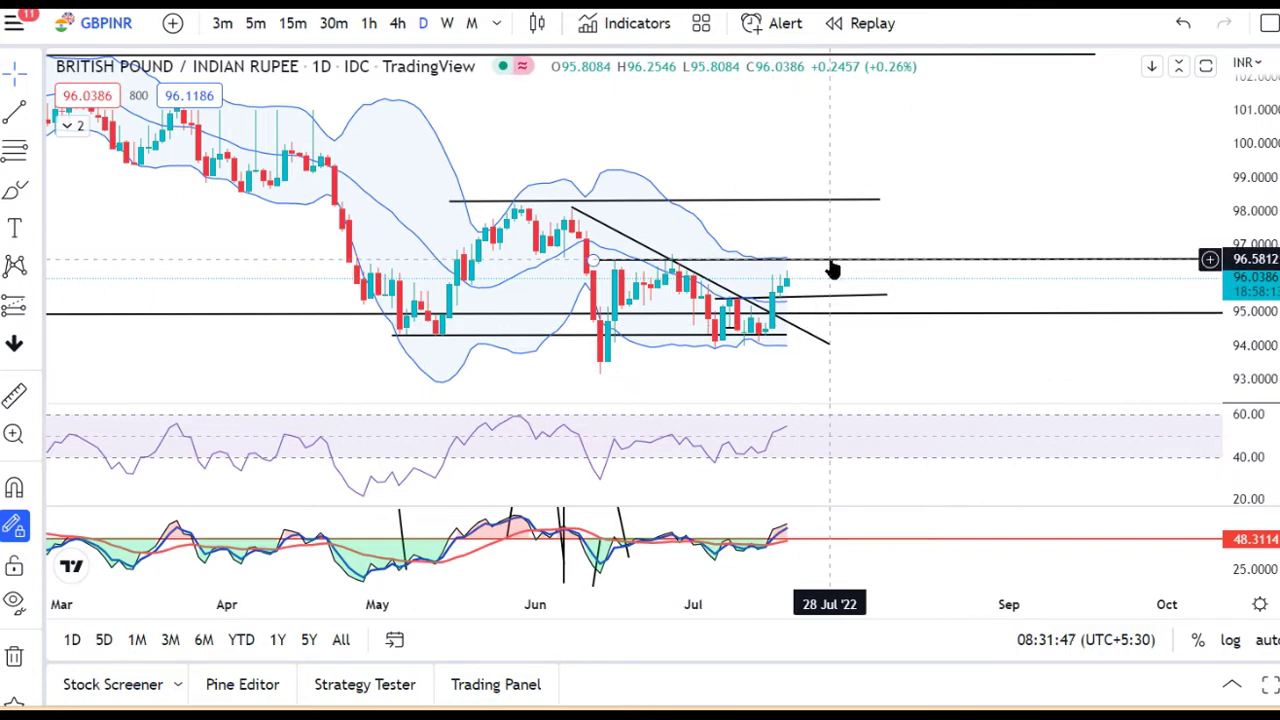
Step: Inspect the upper horizontal resistance line above the late-May highs on the GBPINR daily chart
click(852, 203)
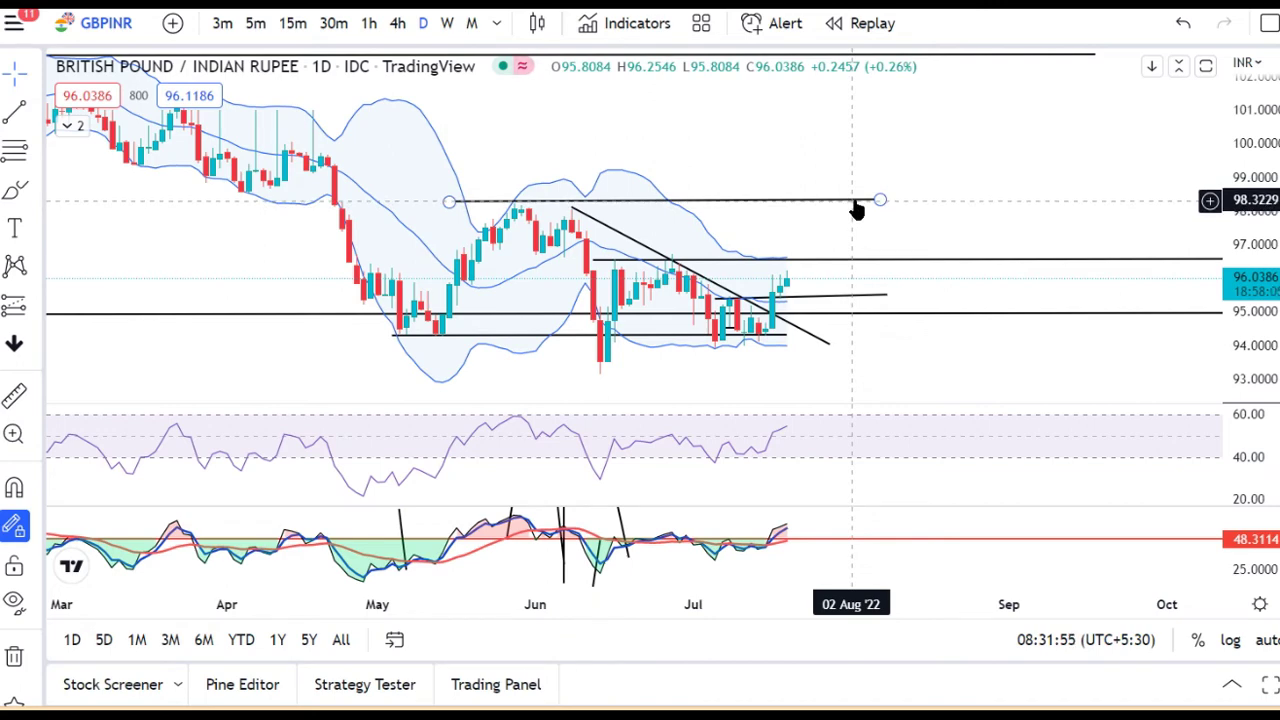
click(1063, 306)
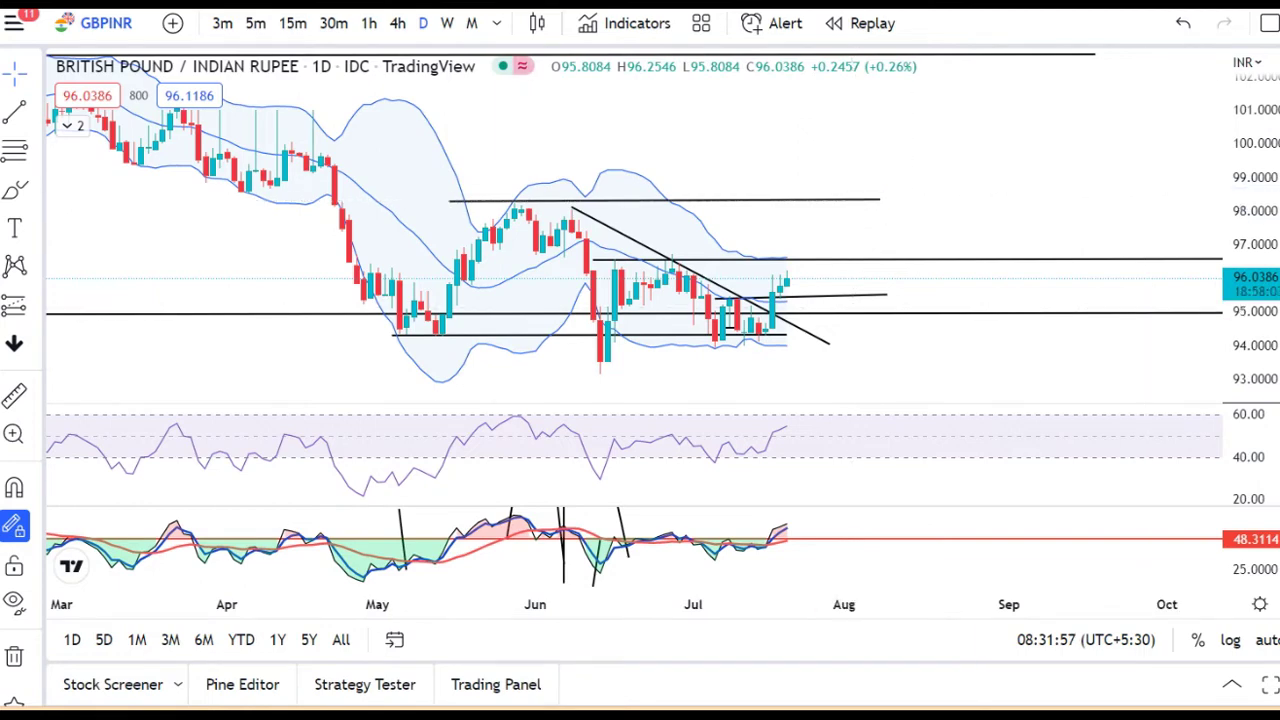
Step: Open the EURINR daily chart, widen its candles slightly, and dismiss the advertisement along with the ad-free upgrade offer
key(Down)
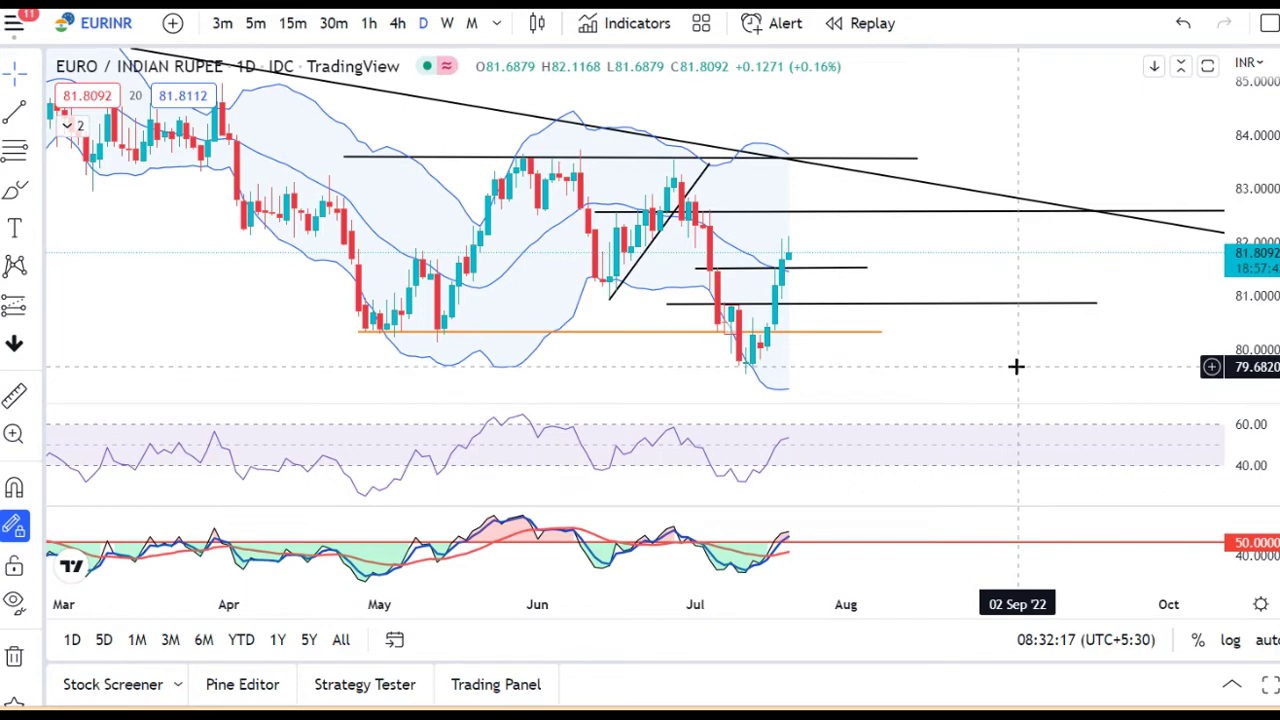
scroll(1016, 366, up, 1)
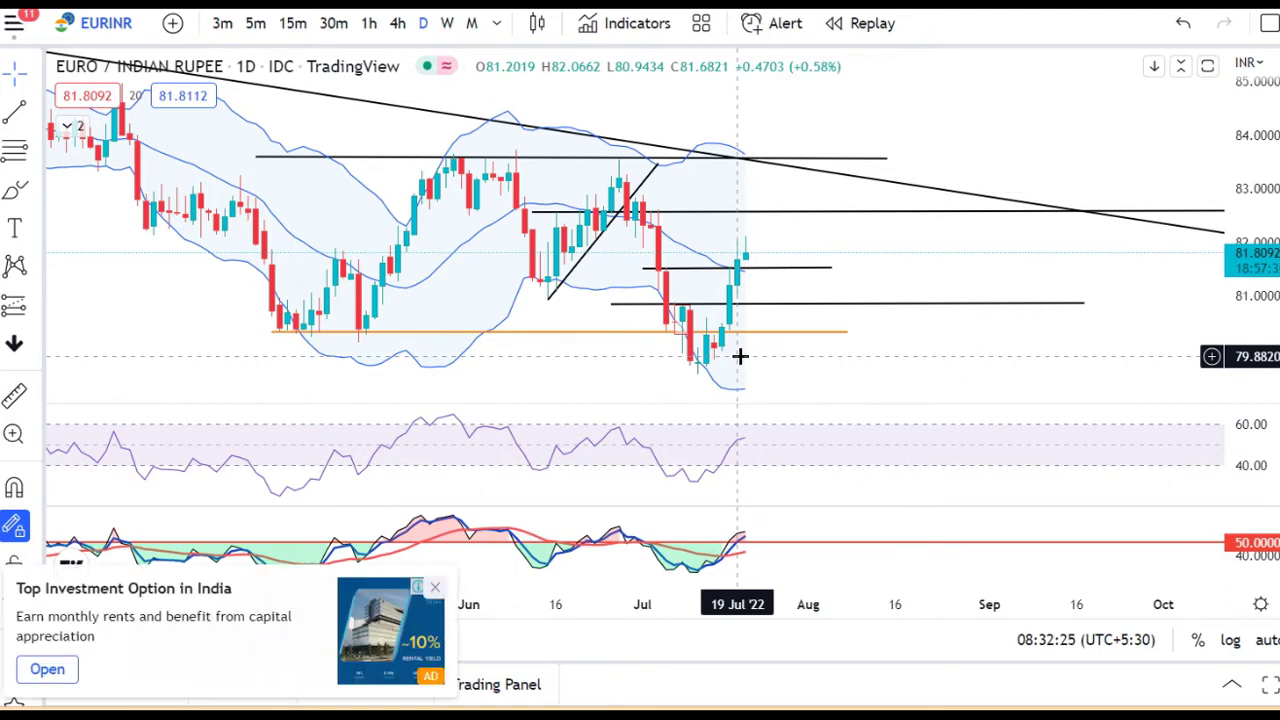
click(437, 590)
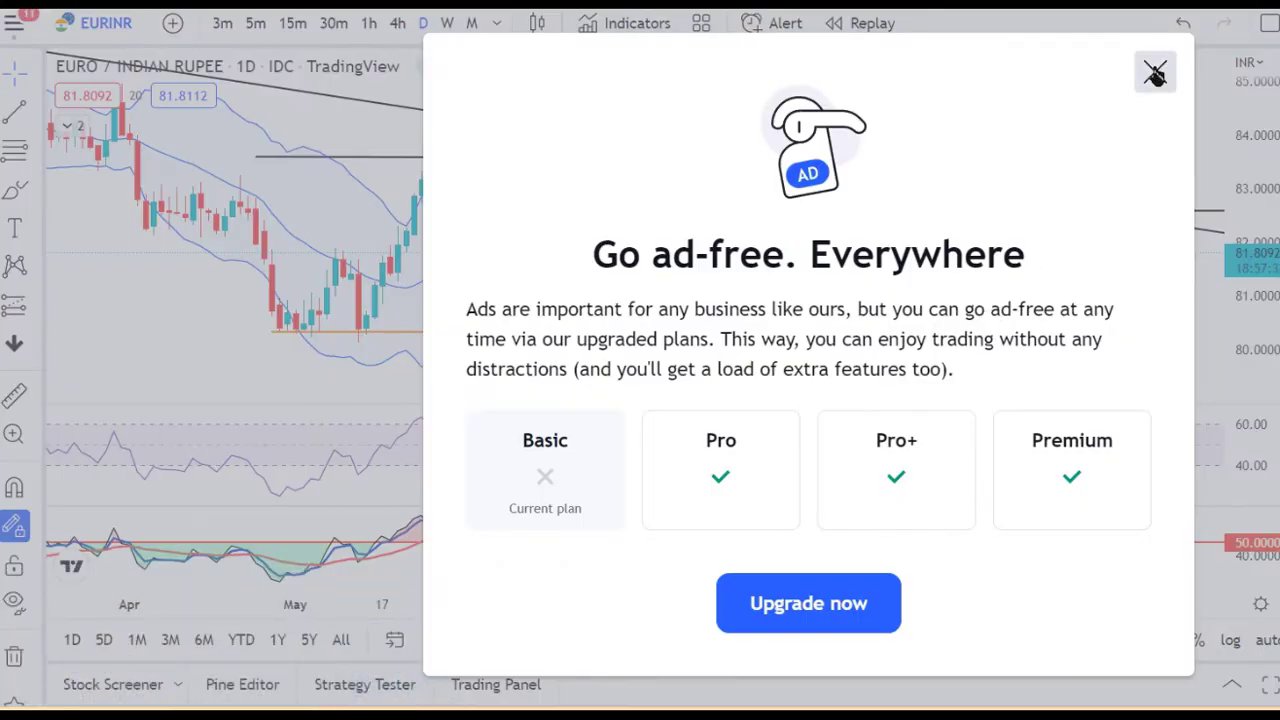
click(1155, 72)
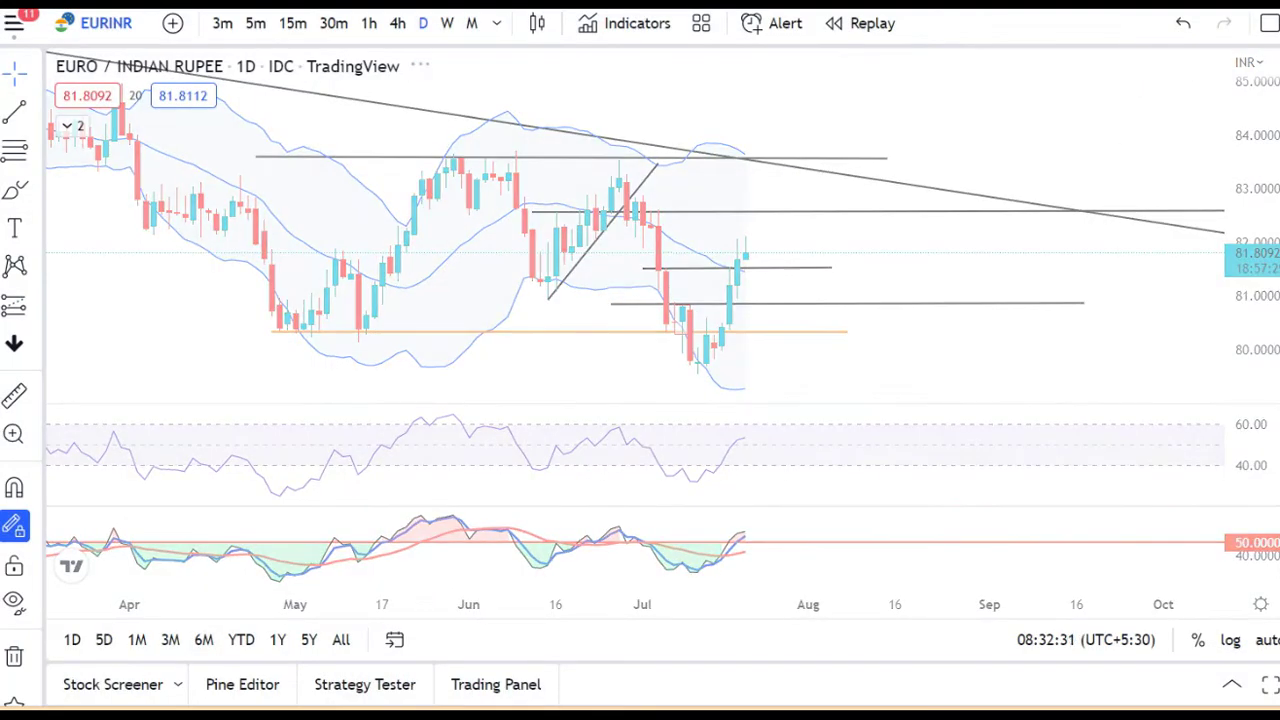
Step: Review the JPYINR and USDCAD daily charts, inspecting the yellow horizontal support line under the latest USDCAD candles
key(space)
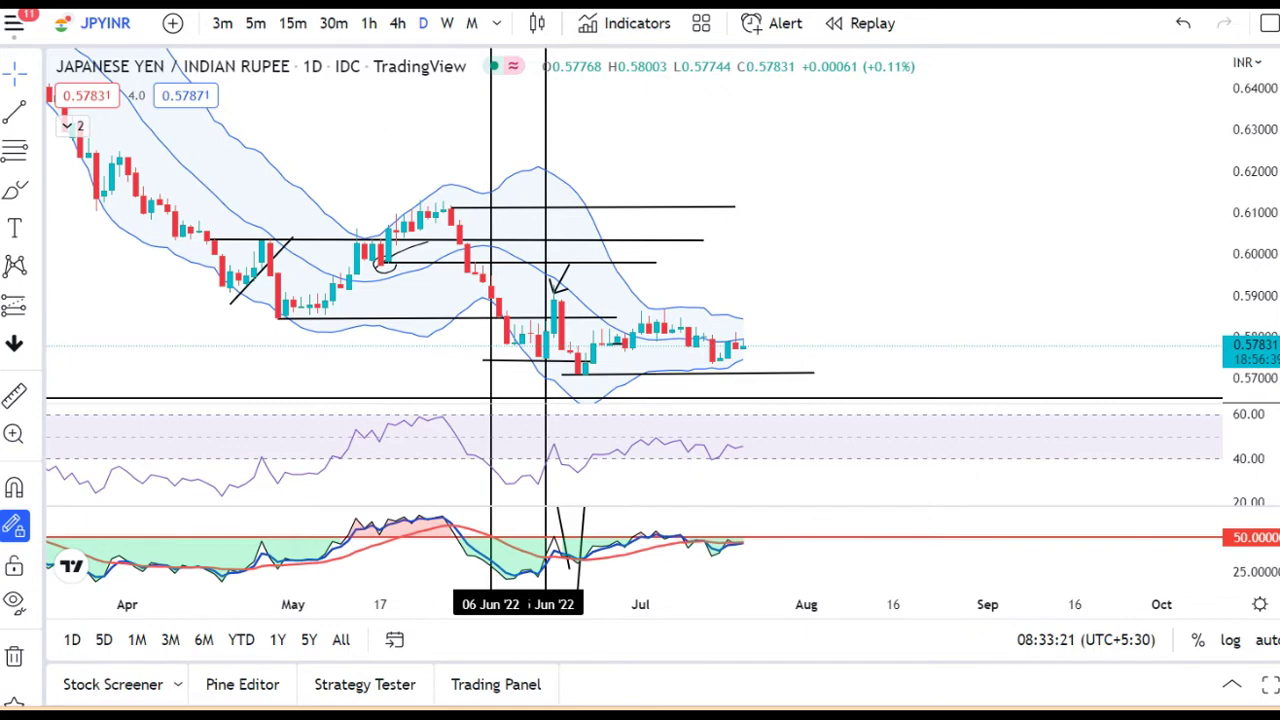
key(space)
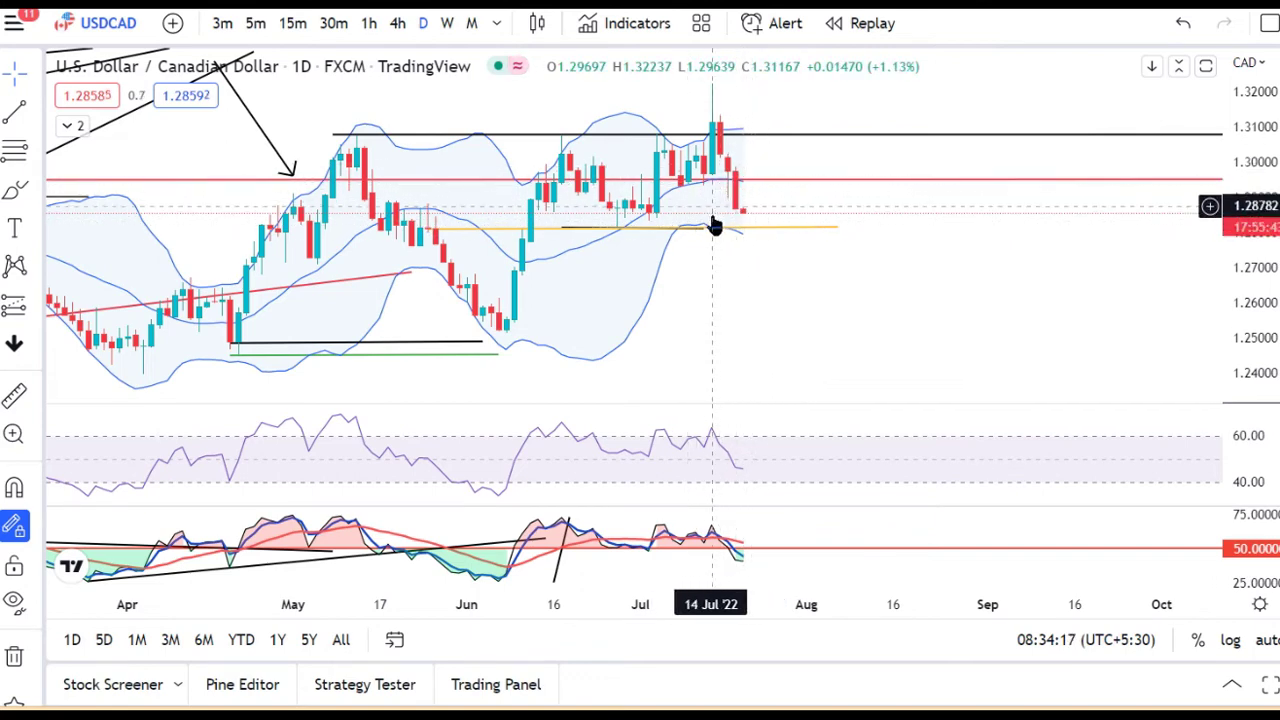
click(836, 229)
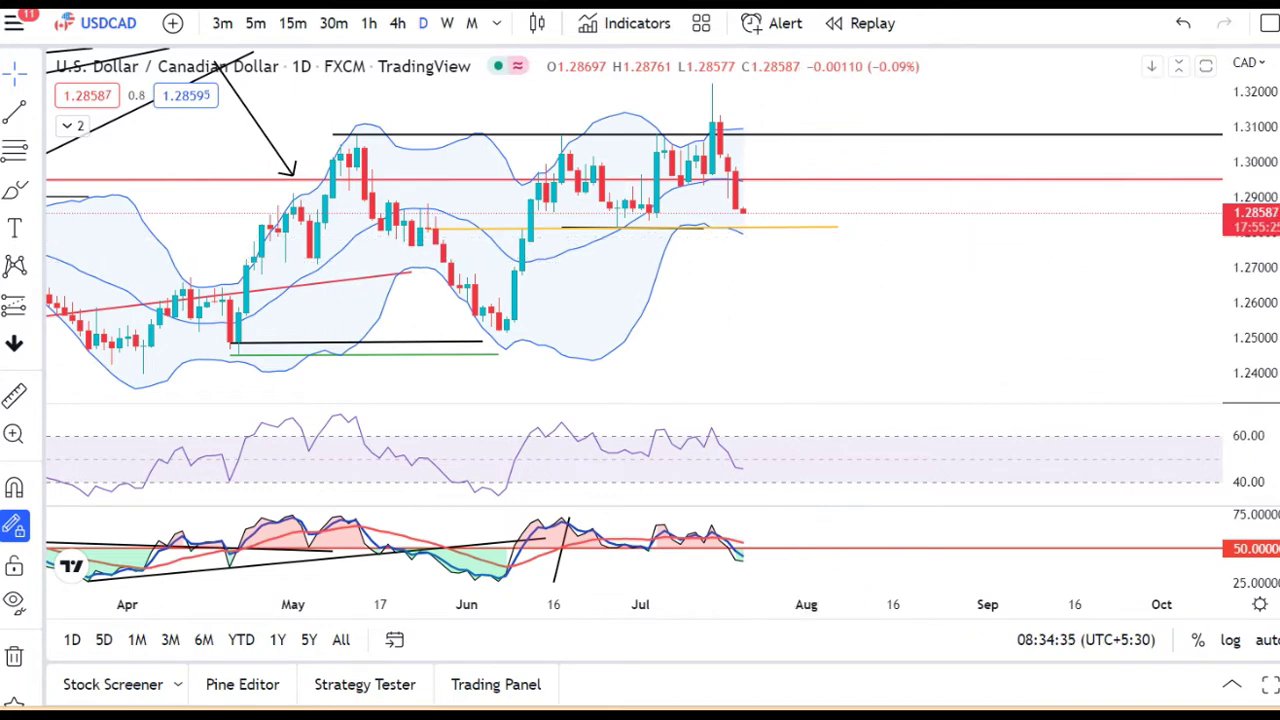
Step: On the AUDUSD daily chart, extend the short black horizontal line starting 20 Jun '22 to 05 Aug '22 at about 0.69844
key(Down)
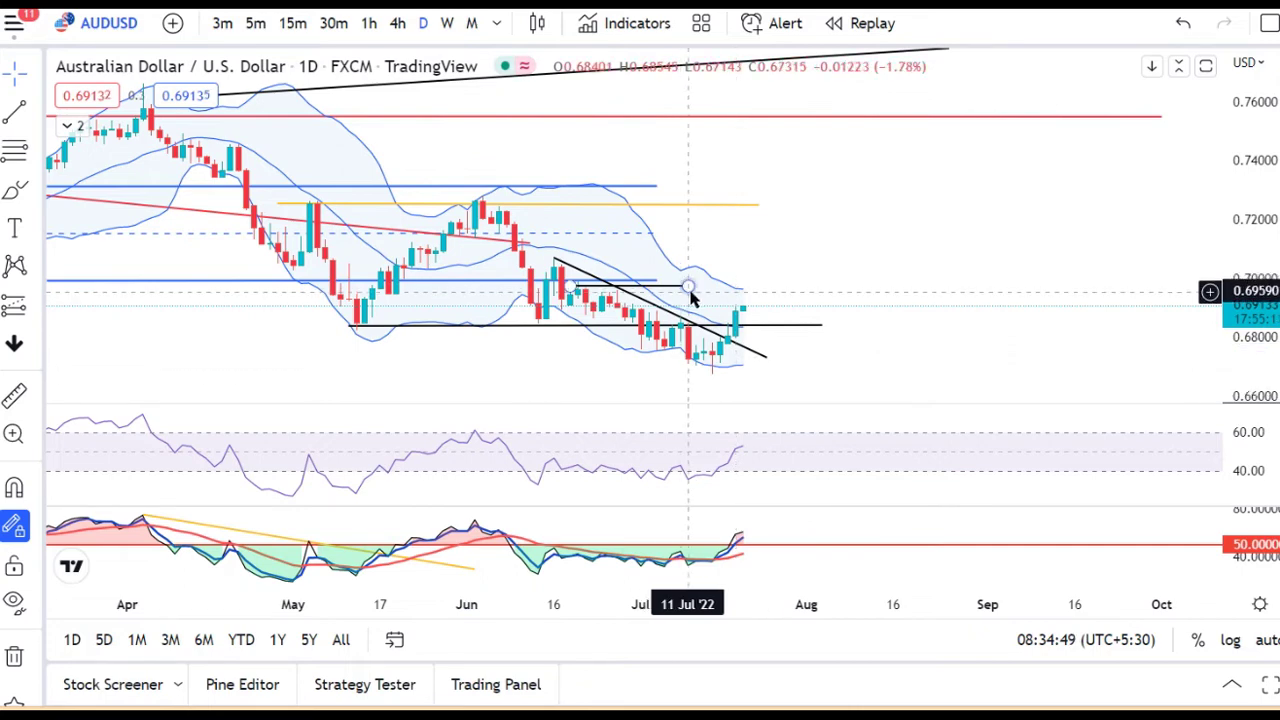
drag(689, 290, 838, 285)
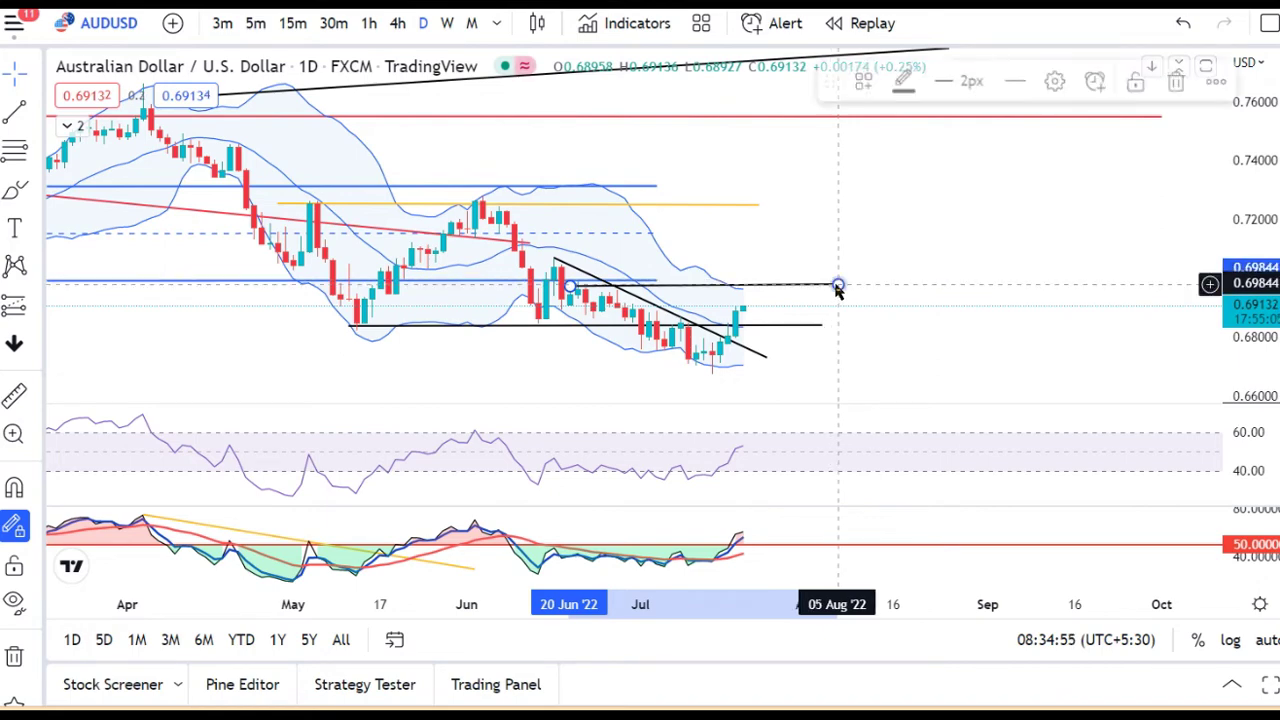
click(992, 341)
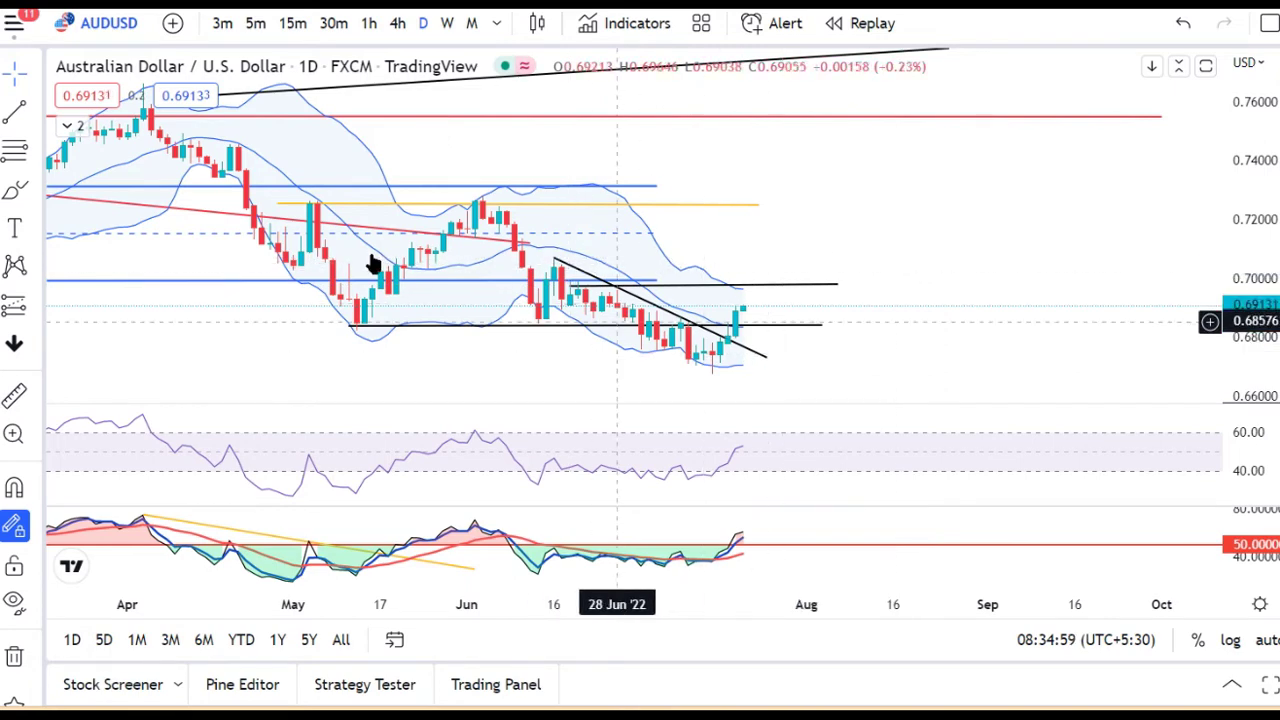
Step: Draw a horizontal trend line at about 0.70423 on the AUDUSD chart, from 16 Jun '22 to 08 Aug '22
click(33, 110)
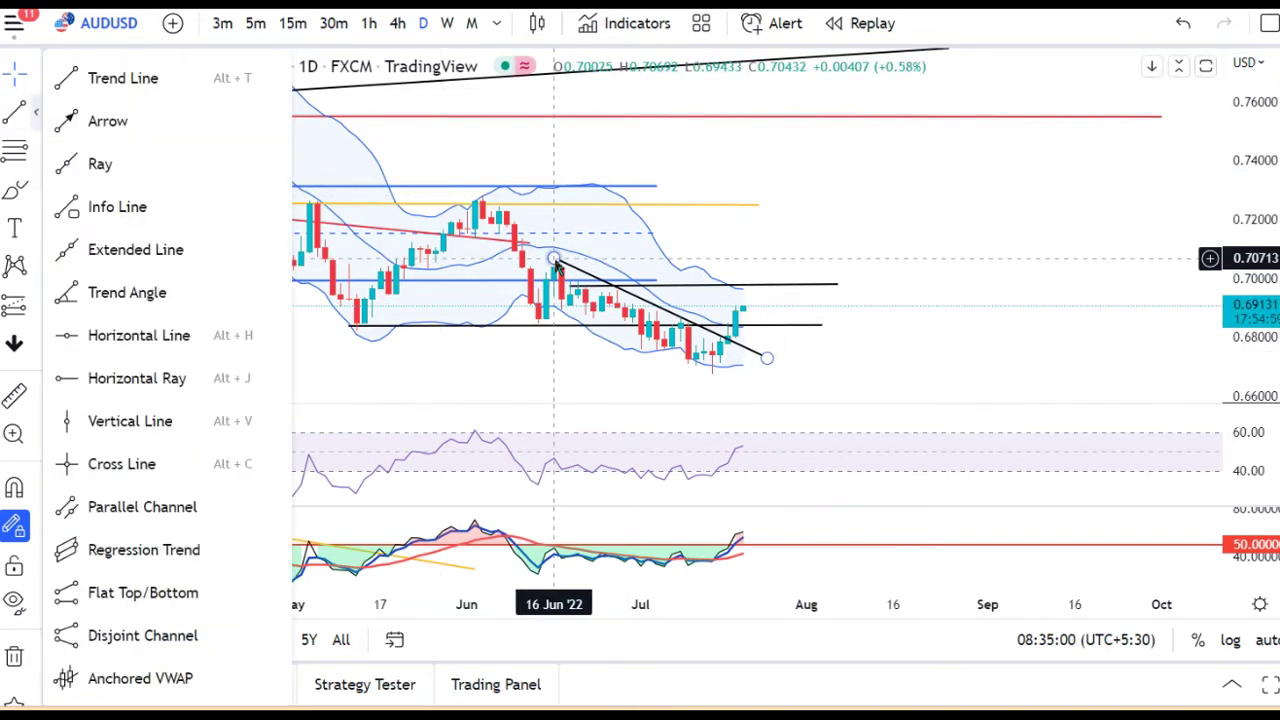
click(86, 76)
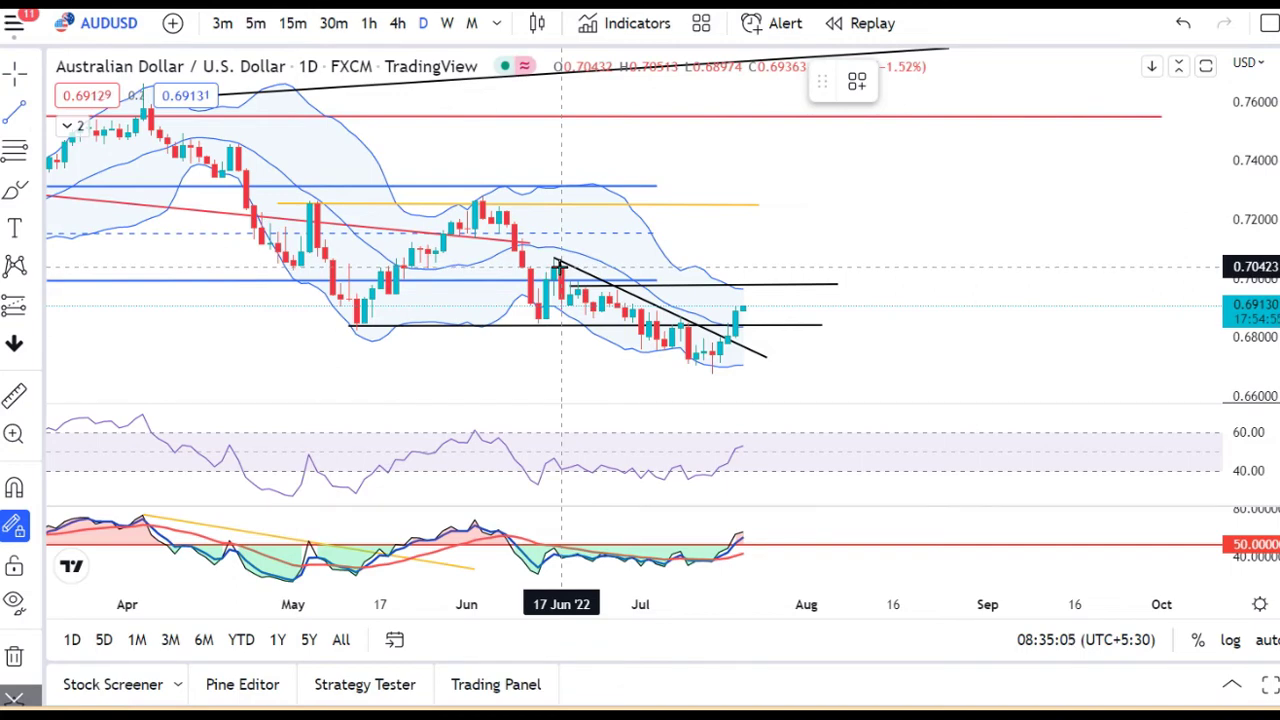
click(553, 267)
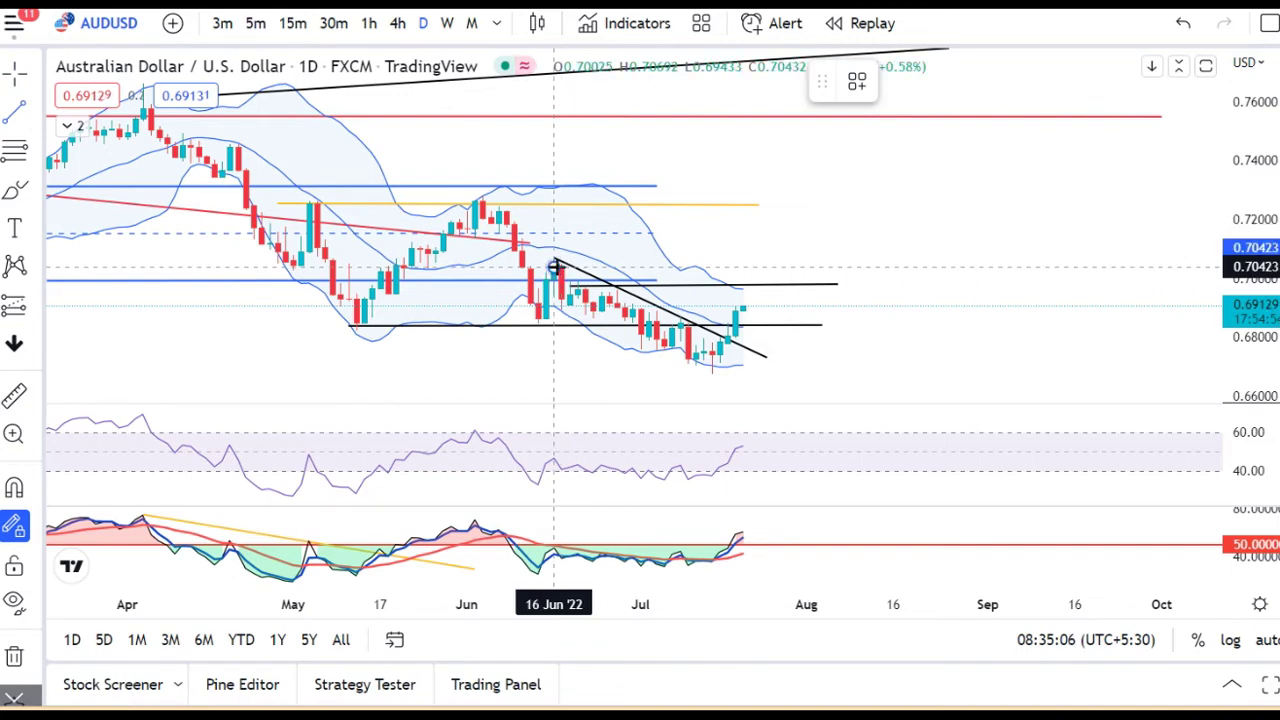
click(848, 266)
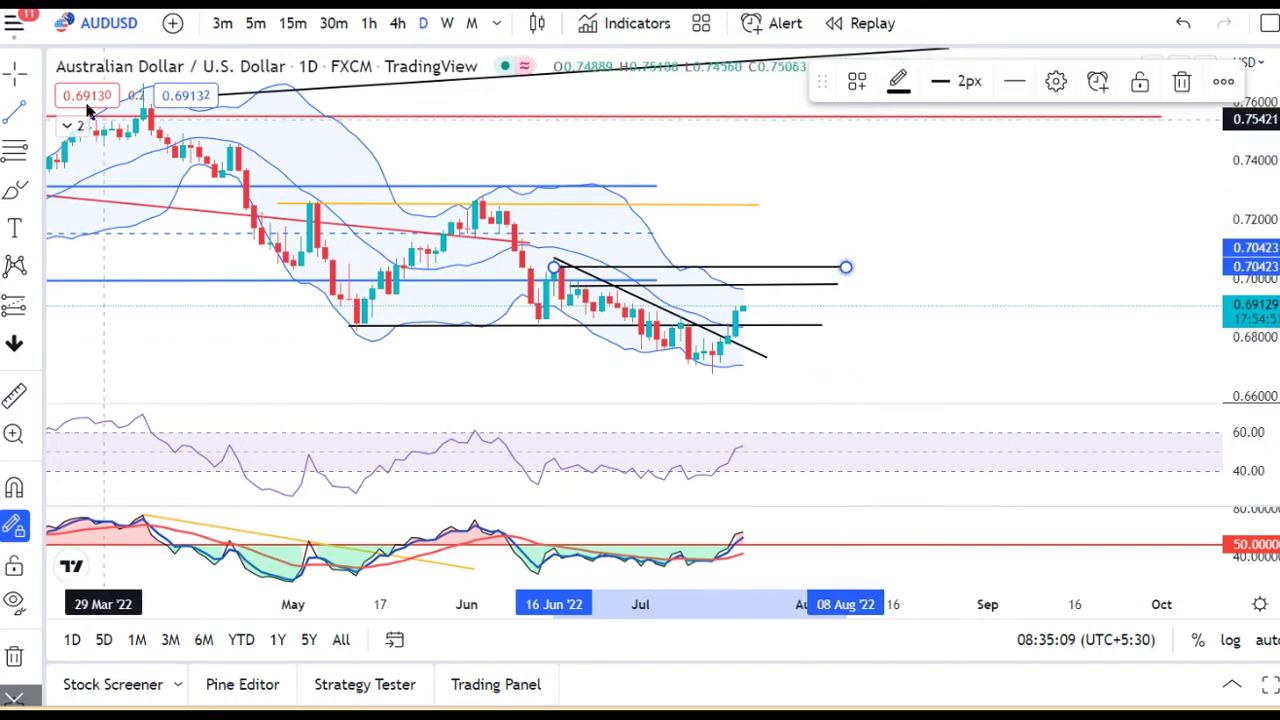
click(931, 318)
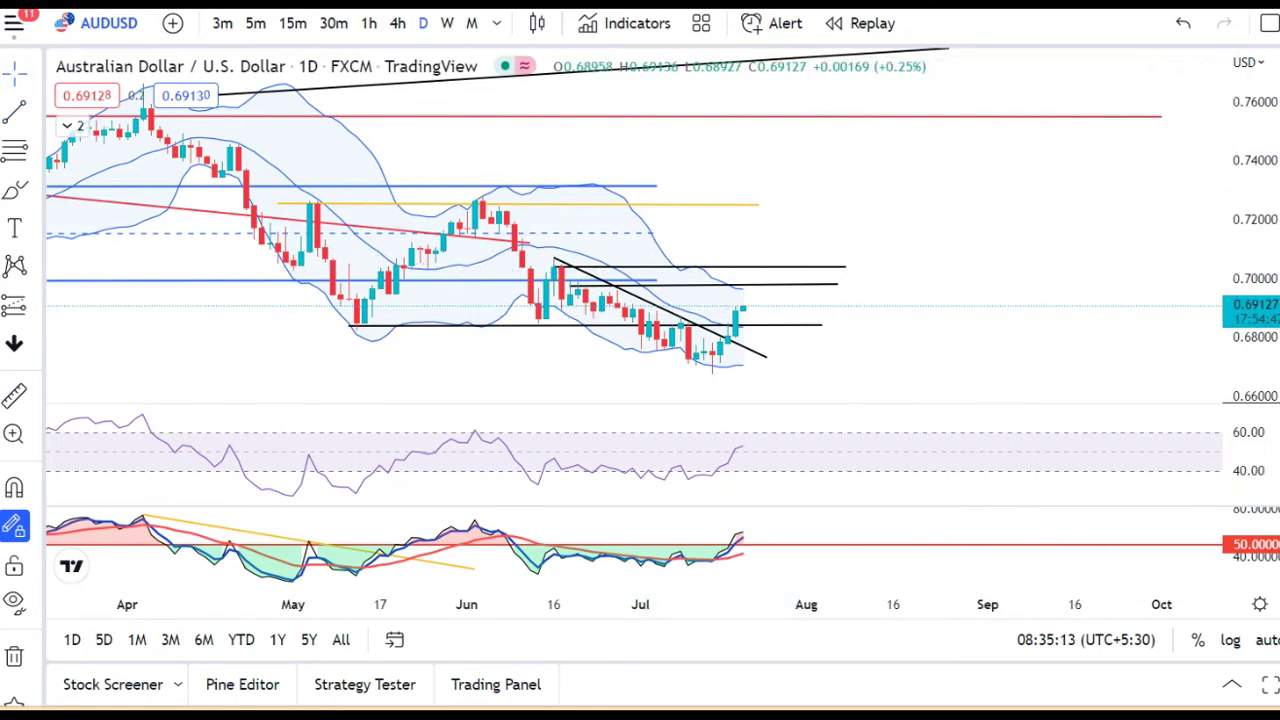
Step: Open the CNH1! futures daily chart and inspect the black horizontal support and resistance lines around the latest candles
click(1278, 240)
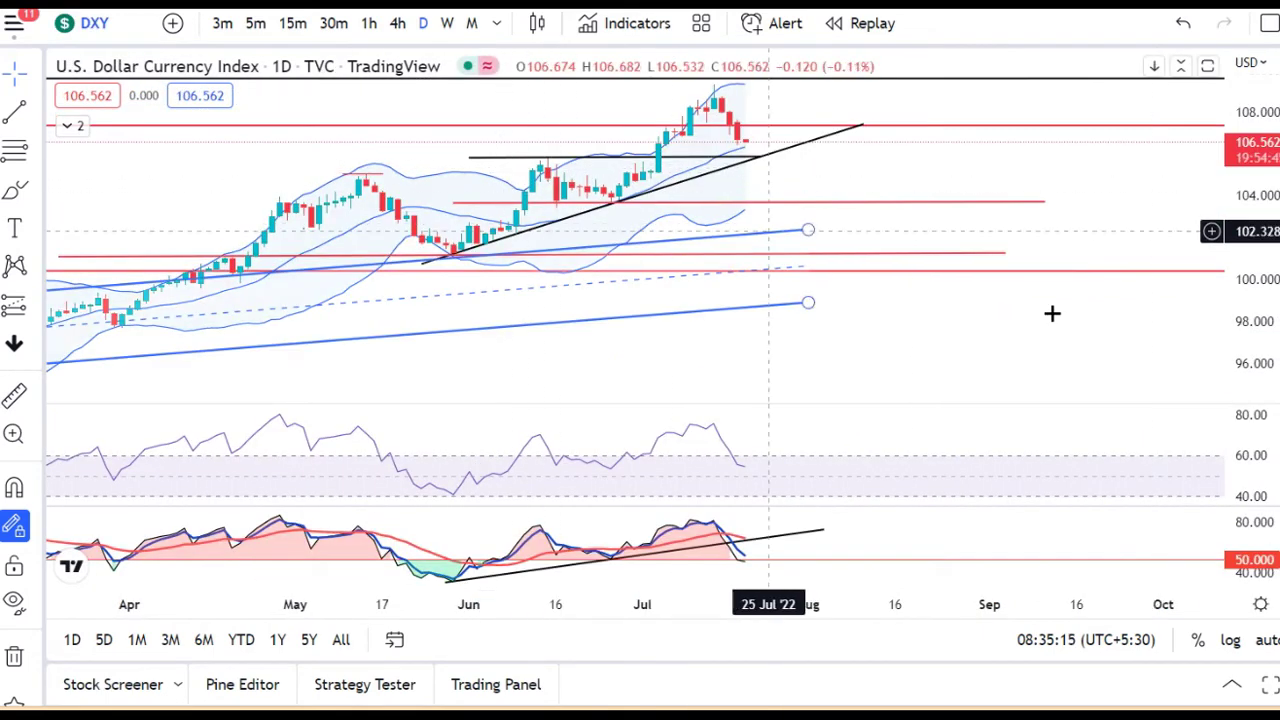
key(Up)
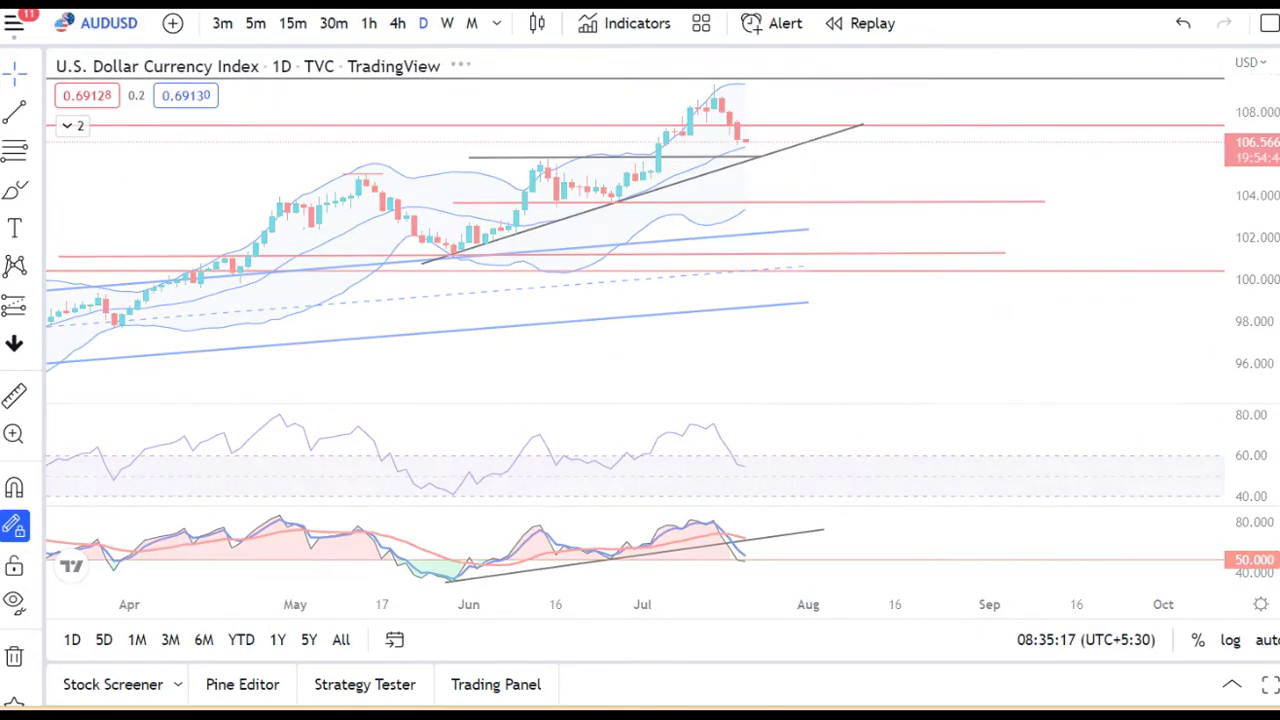
key(Up)
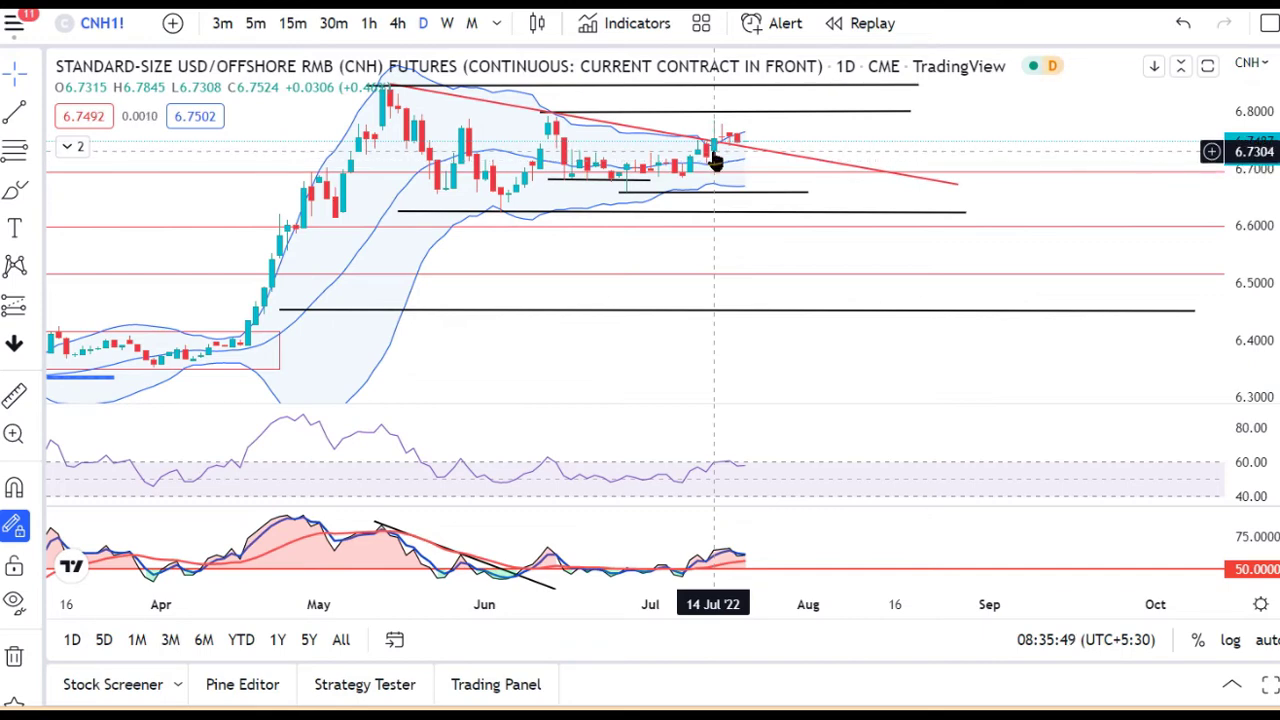
click(802, 192)
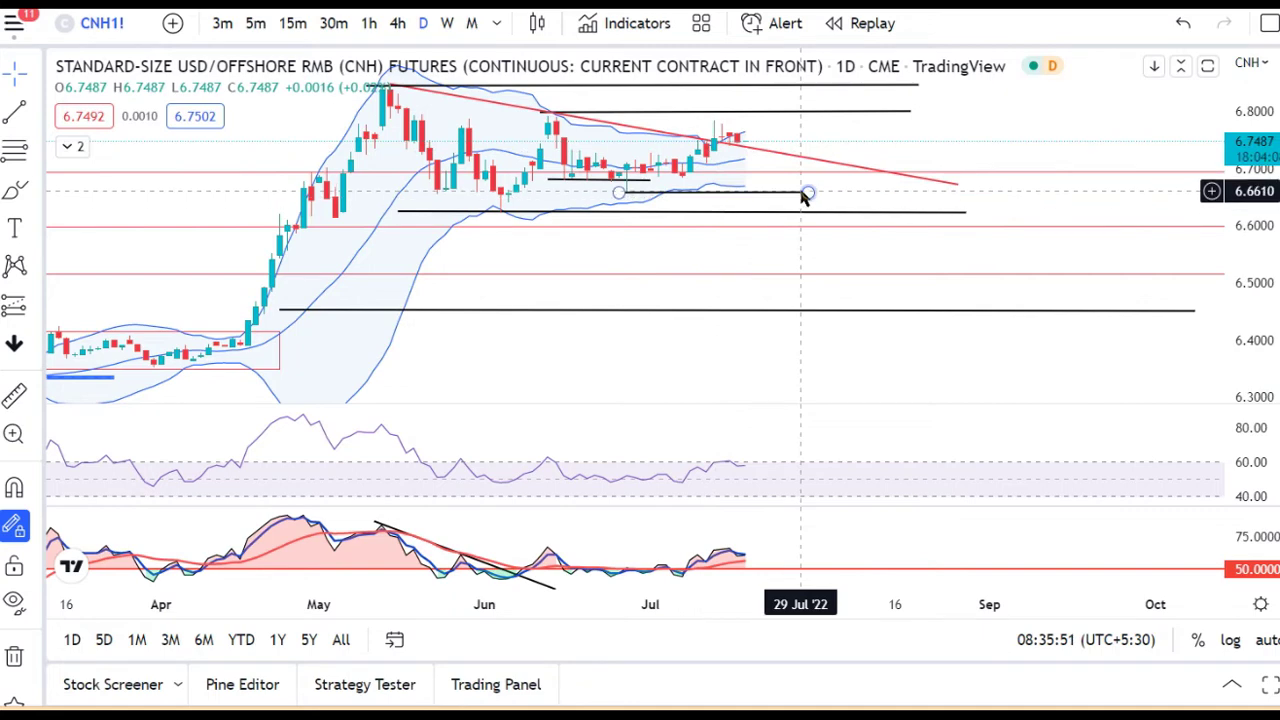
click(817, 213)
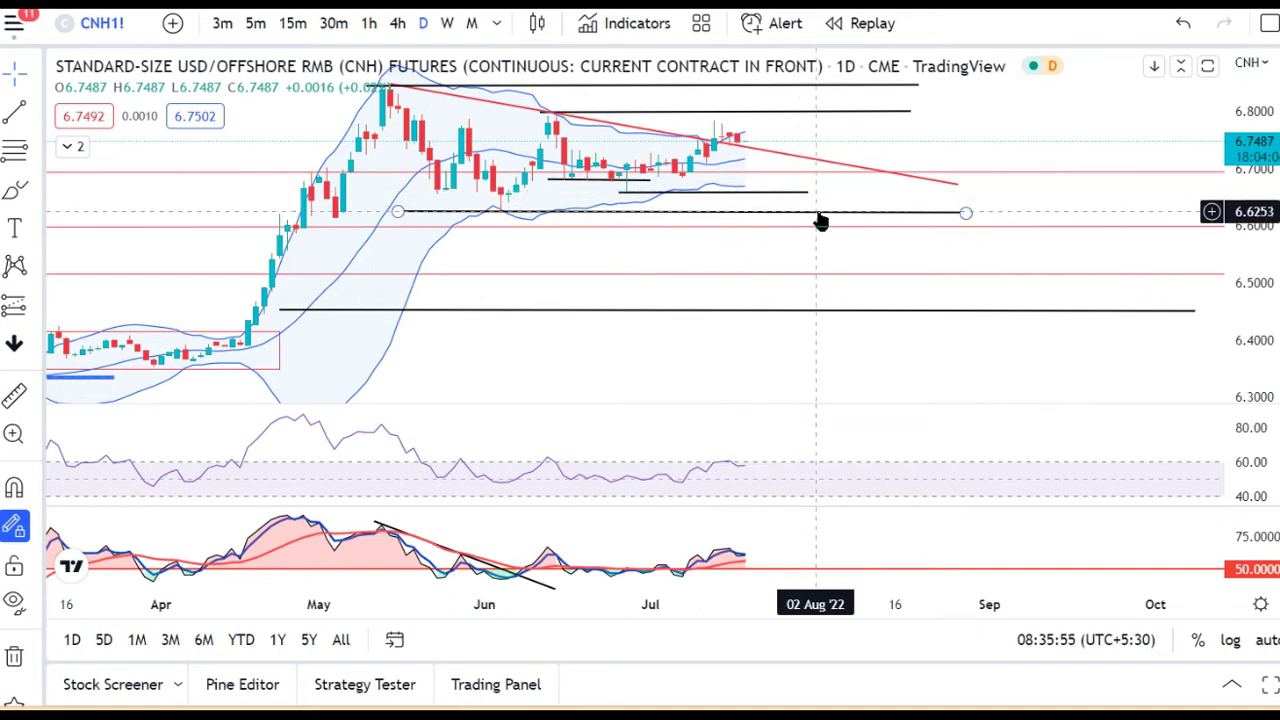
click(843, 111)
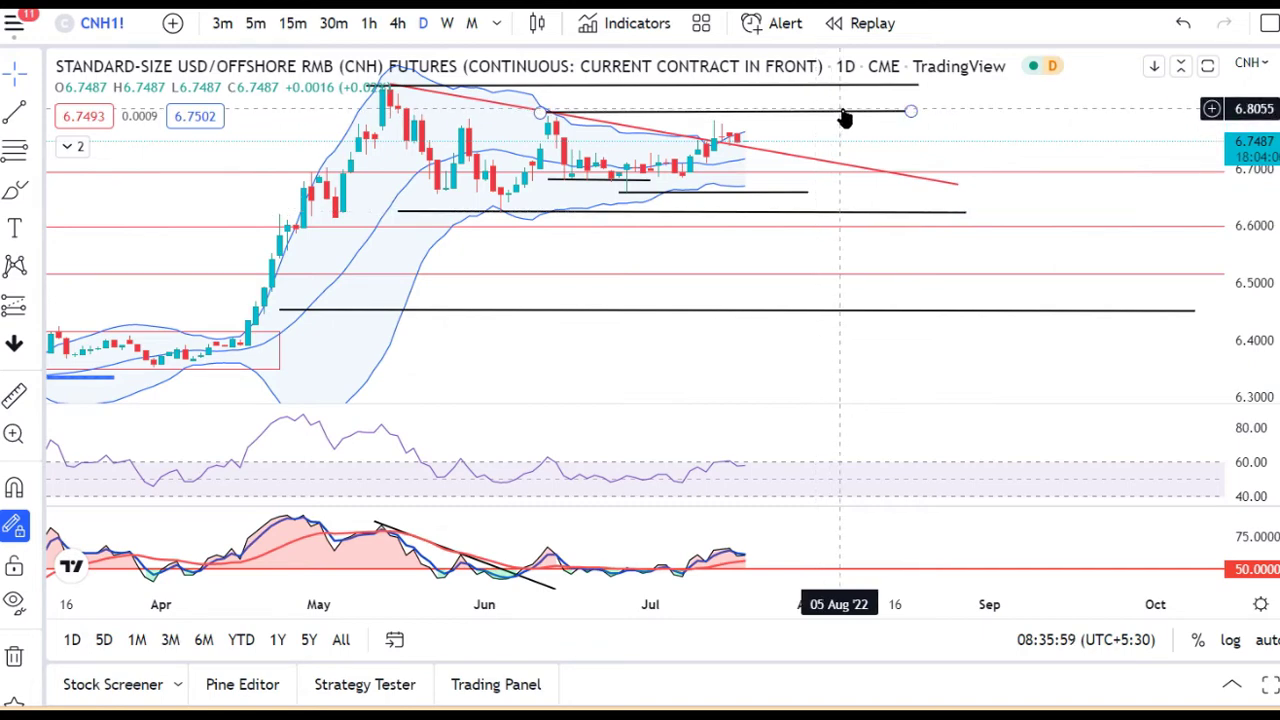
Step: On the UKOIL daily chart, draw horizontal trend lines at about 113.5 and 118, ending 19 Aug '22 and 22 Aug '22
click(849, 87)
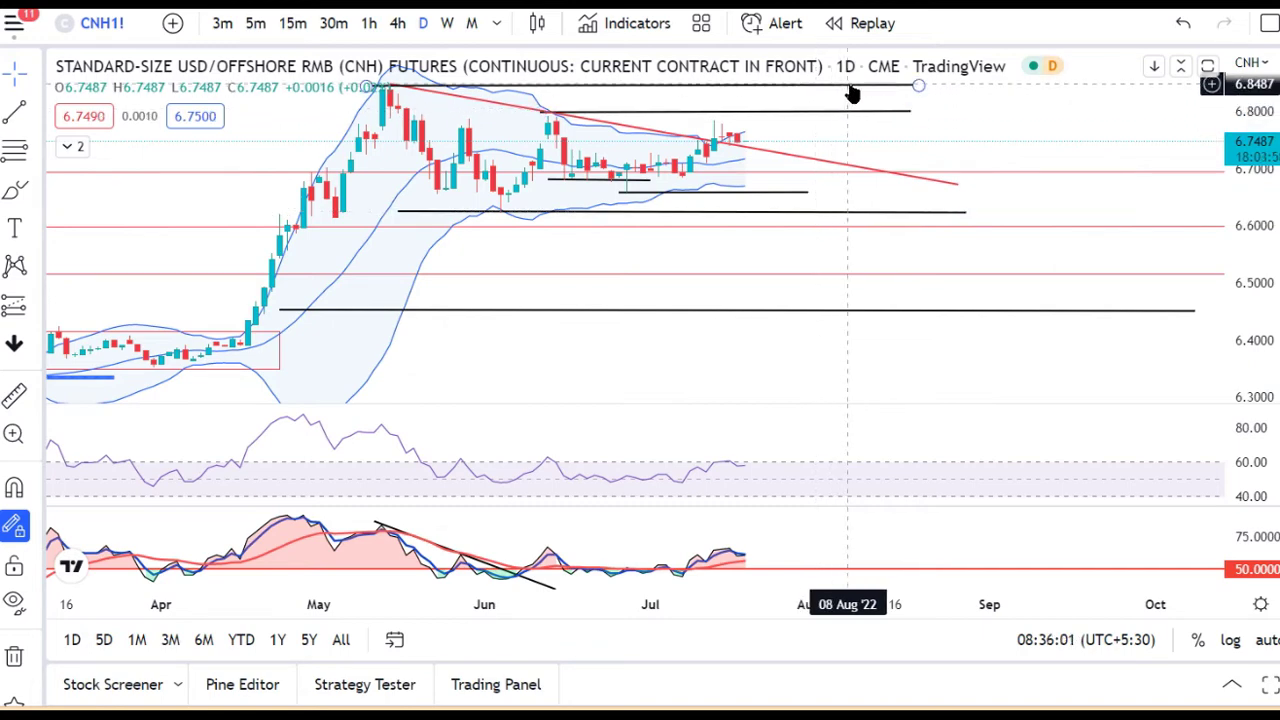
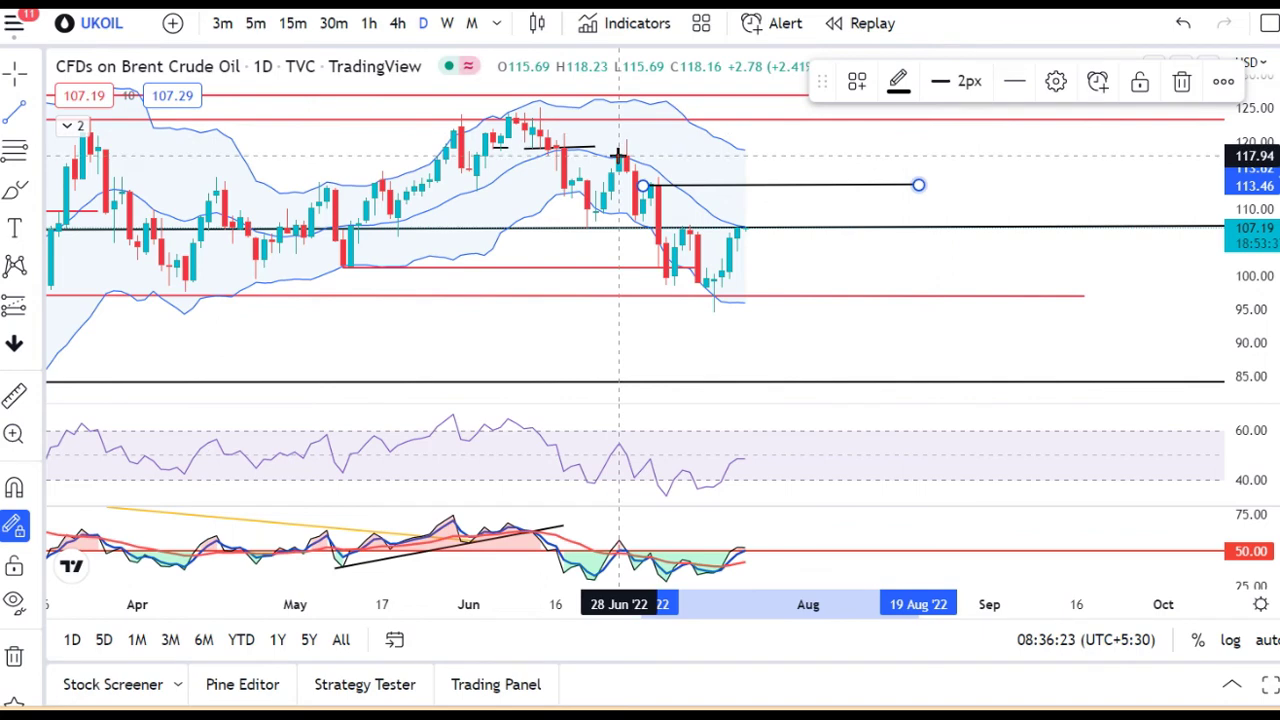
click(926, 155)
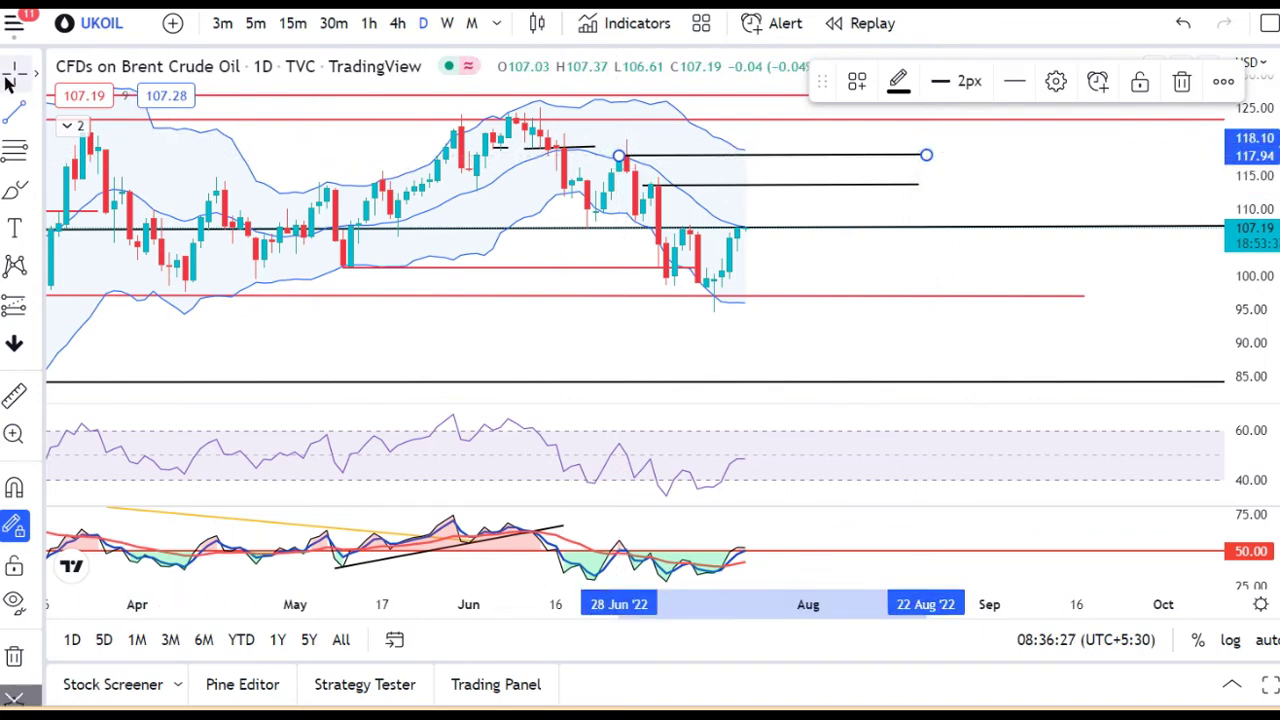
click(966, 323)
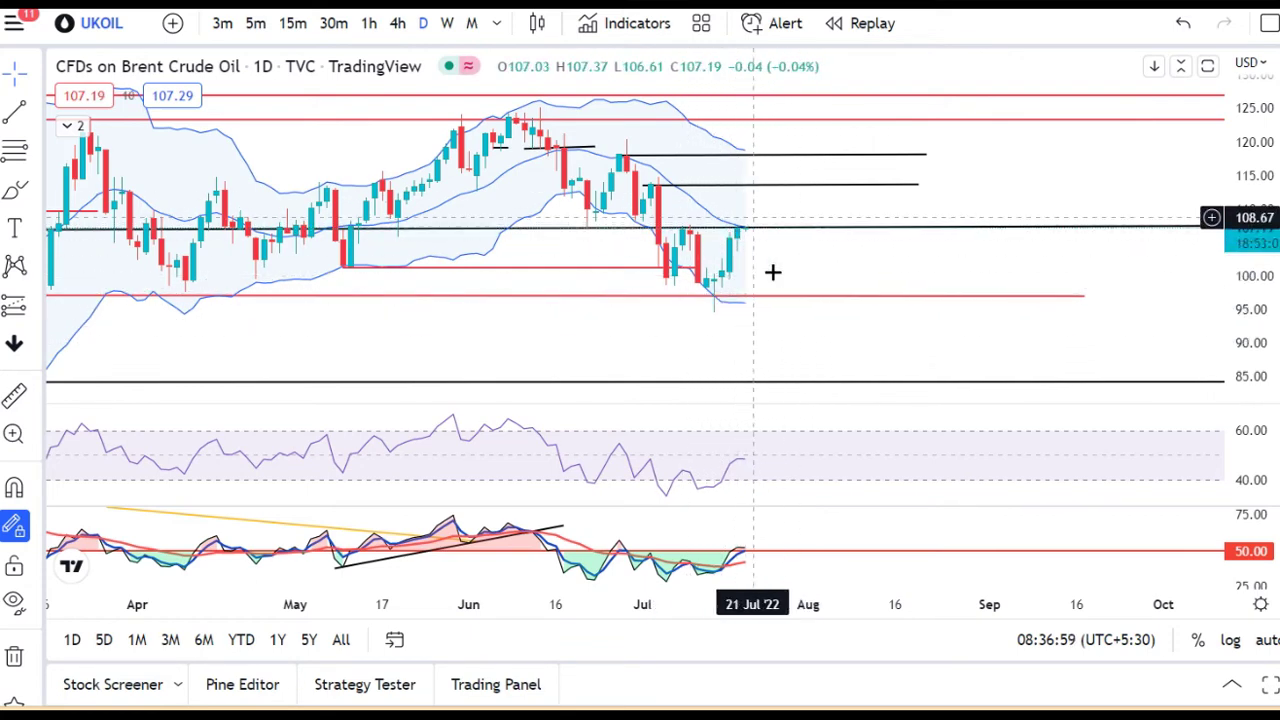
Step: On the UKOIL 4-hour chart, draw a rising trend line from 94.74 on 14 Jul '22 15:30 to 110.05 on 21 Jul '22 19:30
click(398, 23)
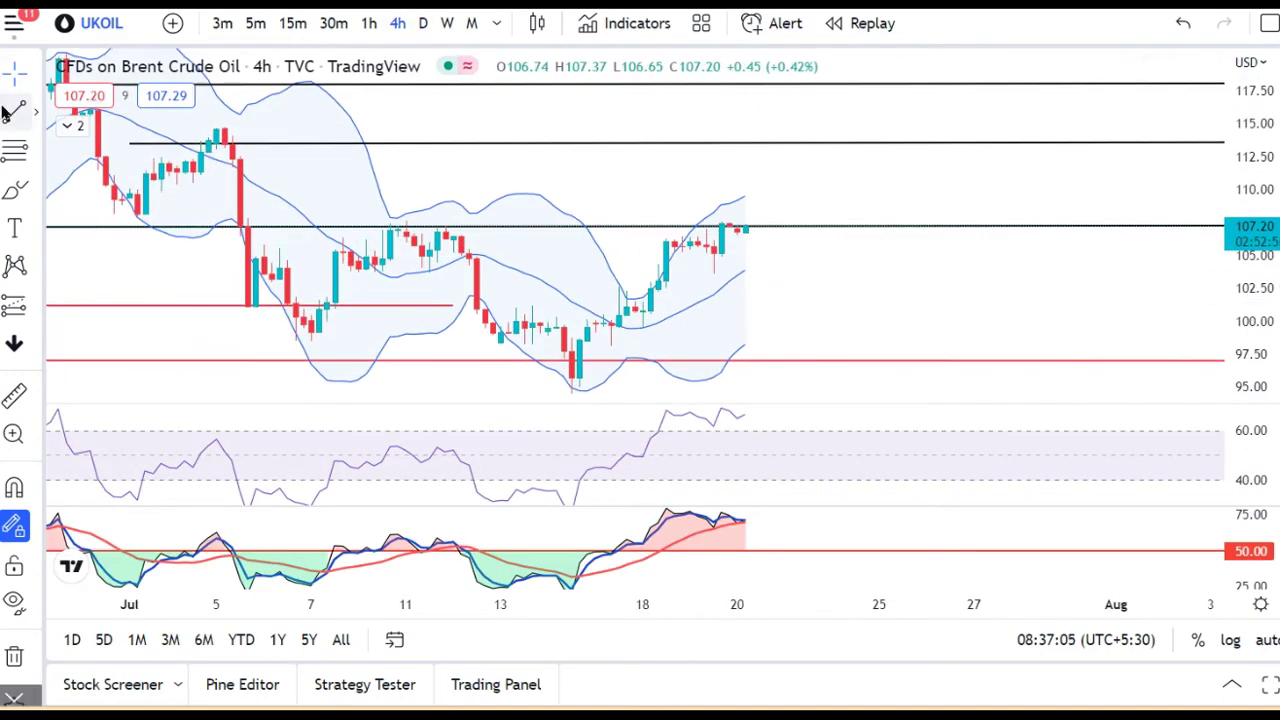
click(572, 390)
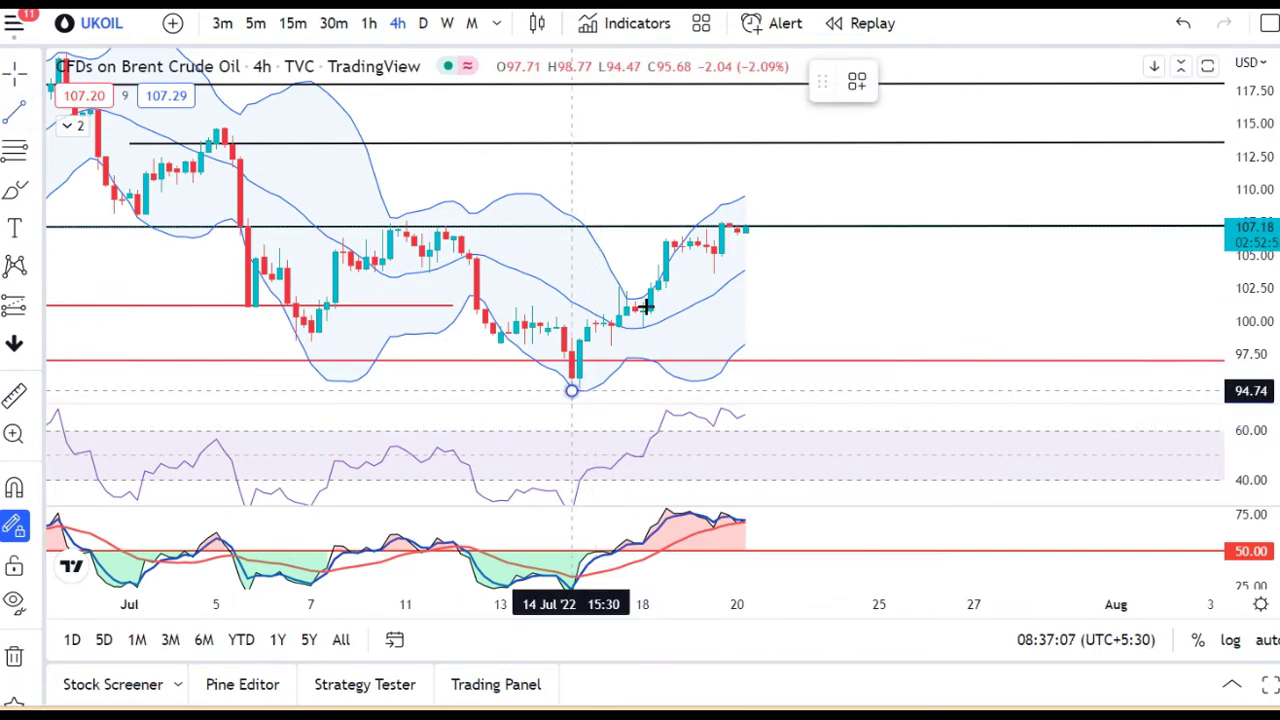
click(816, 189)
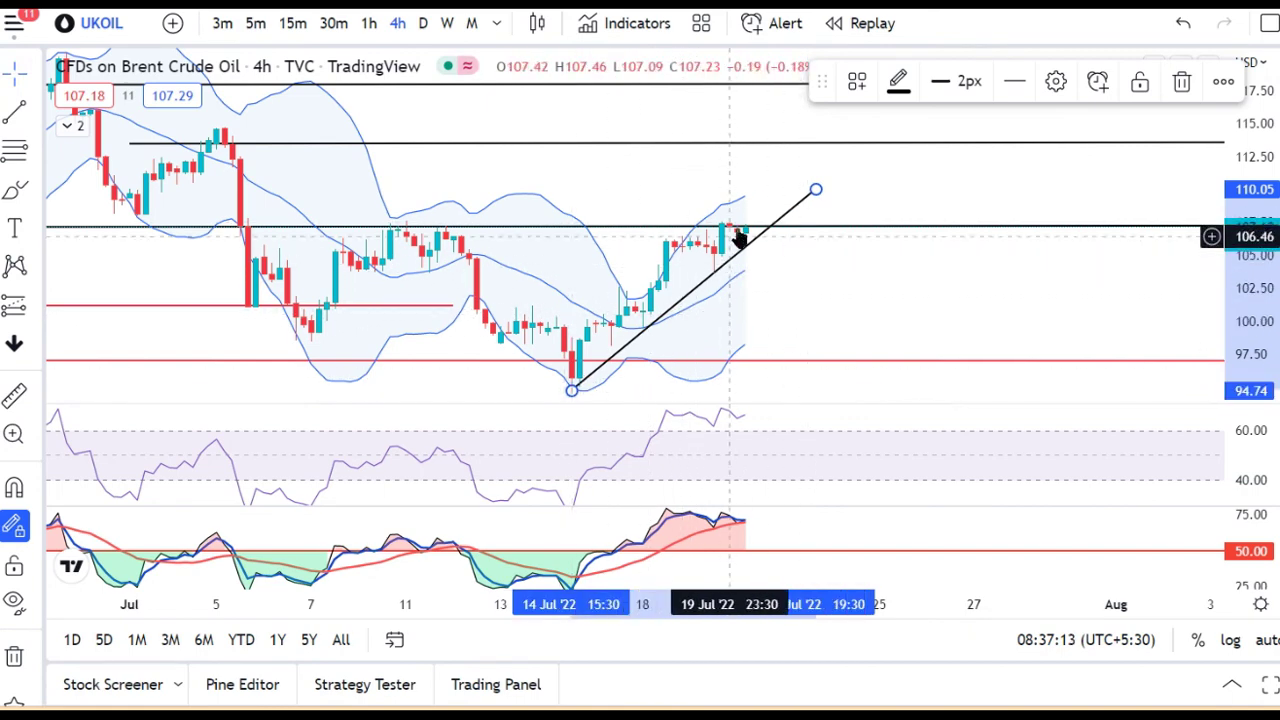
Step: Compare the rising UKOIL trend line on the daily and 4-hour charts, ending on the daily chart with the price scale compressed
click(422, 24)
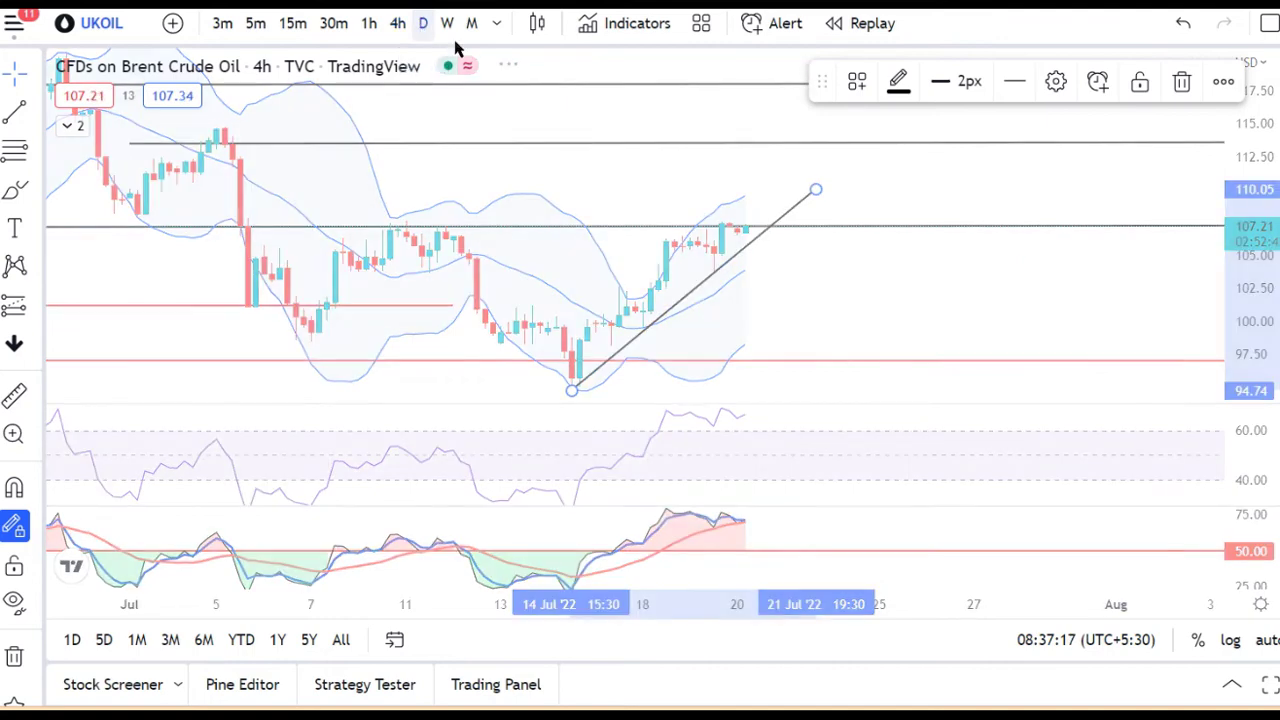
drag(1262, 232, 1262, 290)
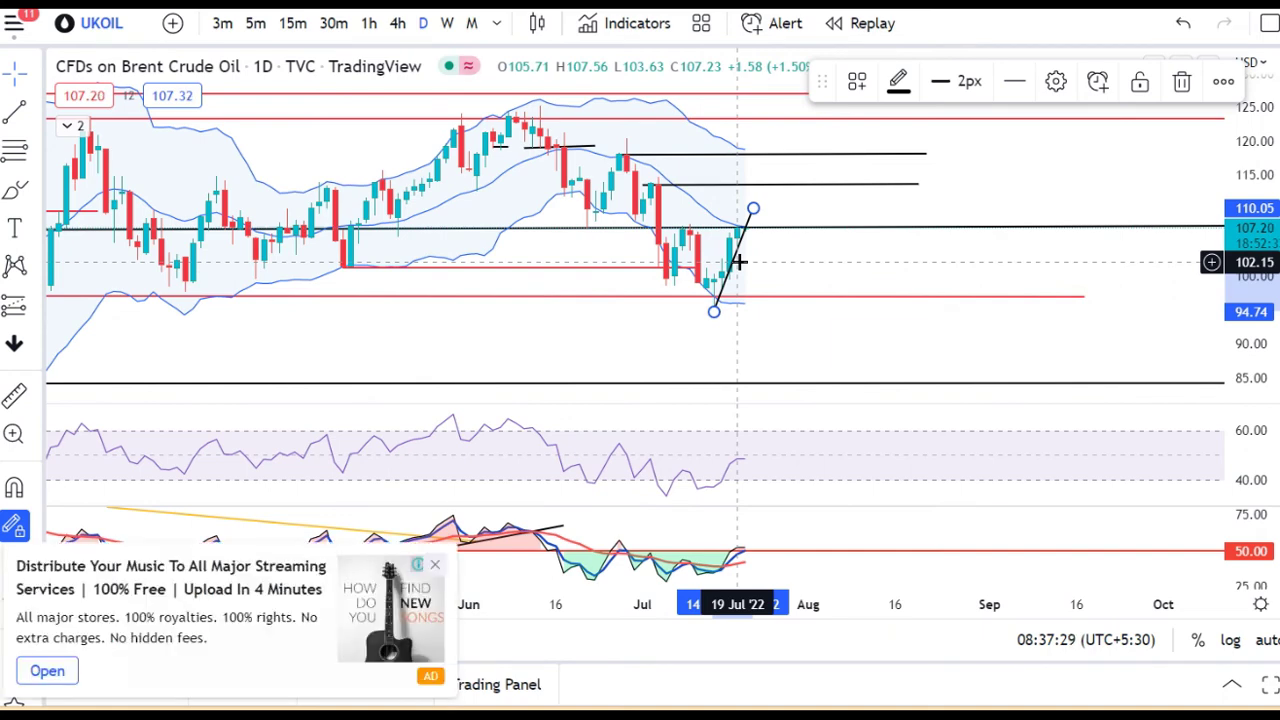
click(435, 565)
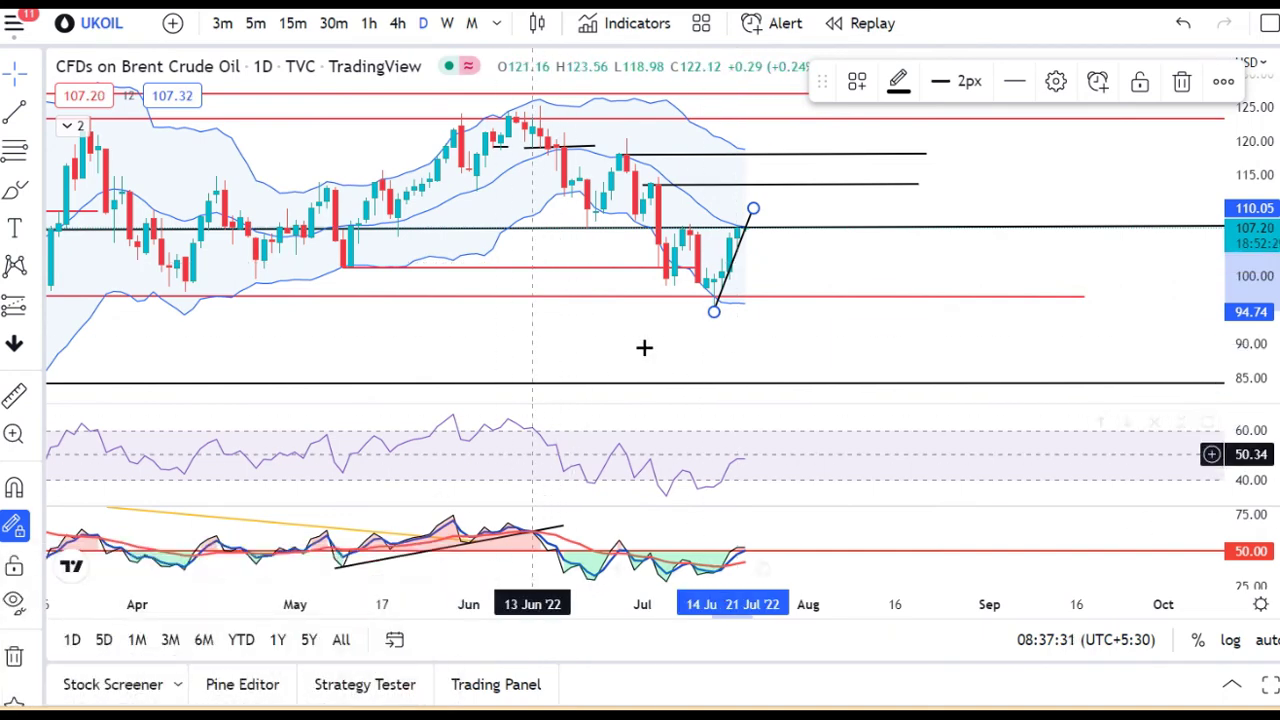
click(397, 24)
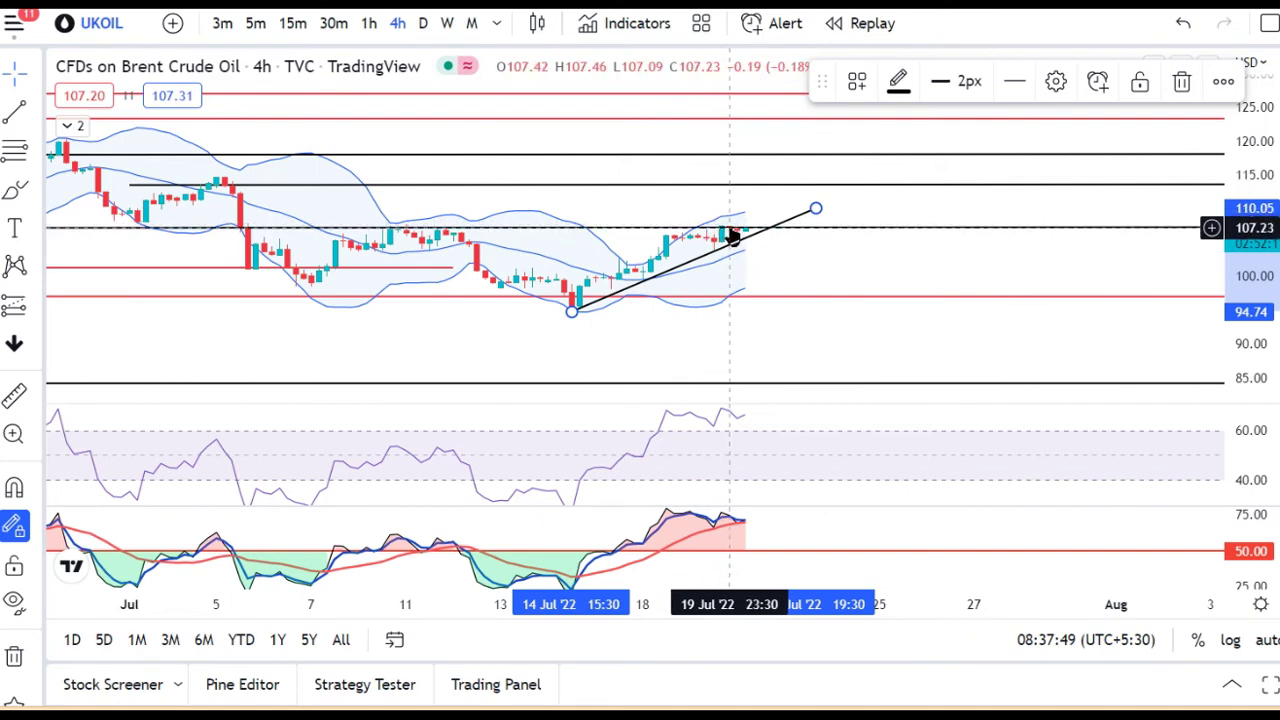
click(428, 24)
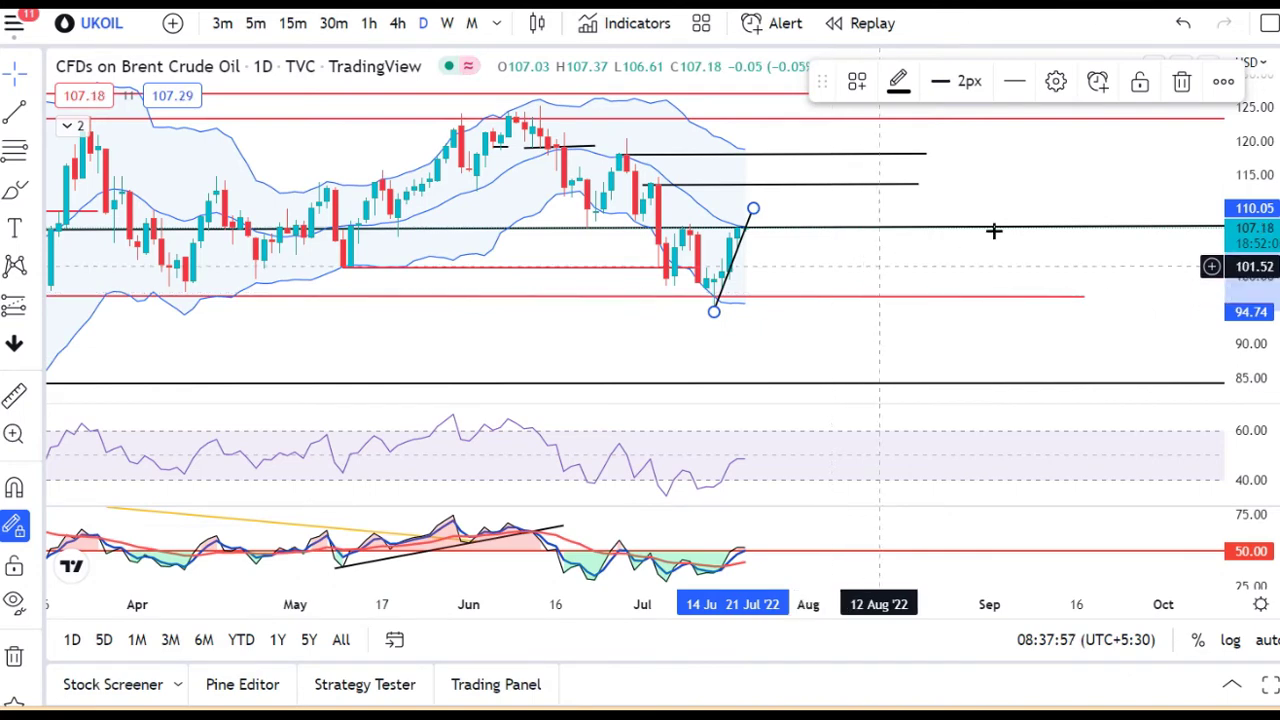
drag(1071, 183, 1054, 197)
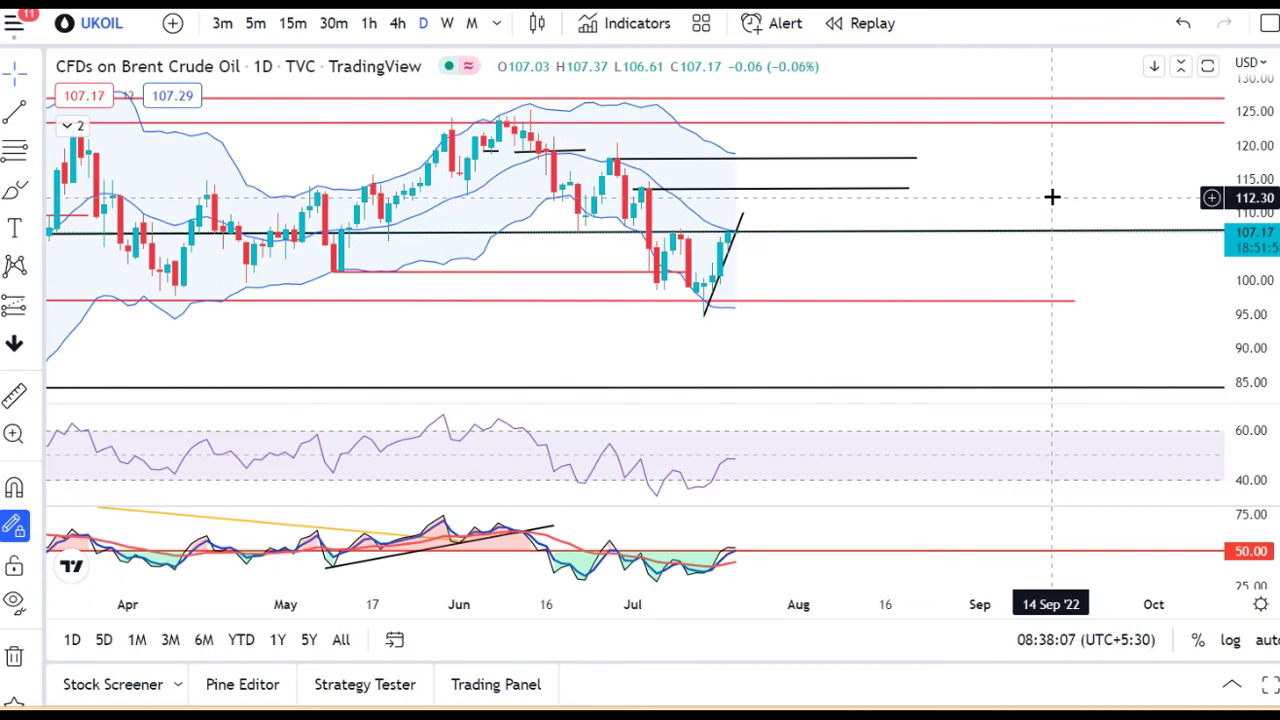
Step: On the US10Y daily chart, extend the black horizontal line starting 05 Jul '22 to 12 Aug '22 at about 3.104%
key(Down)
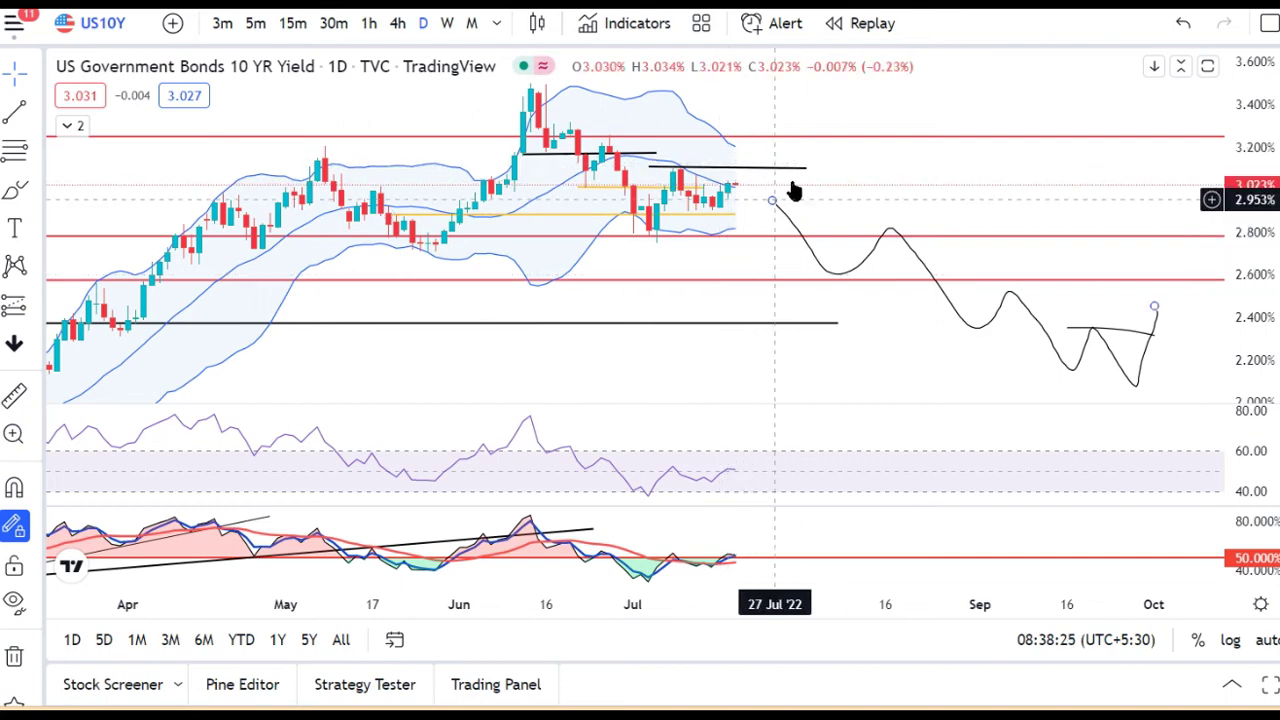
drag(806, 167, 869, 169)
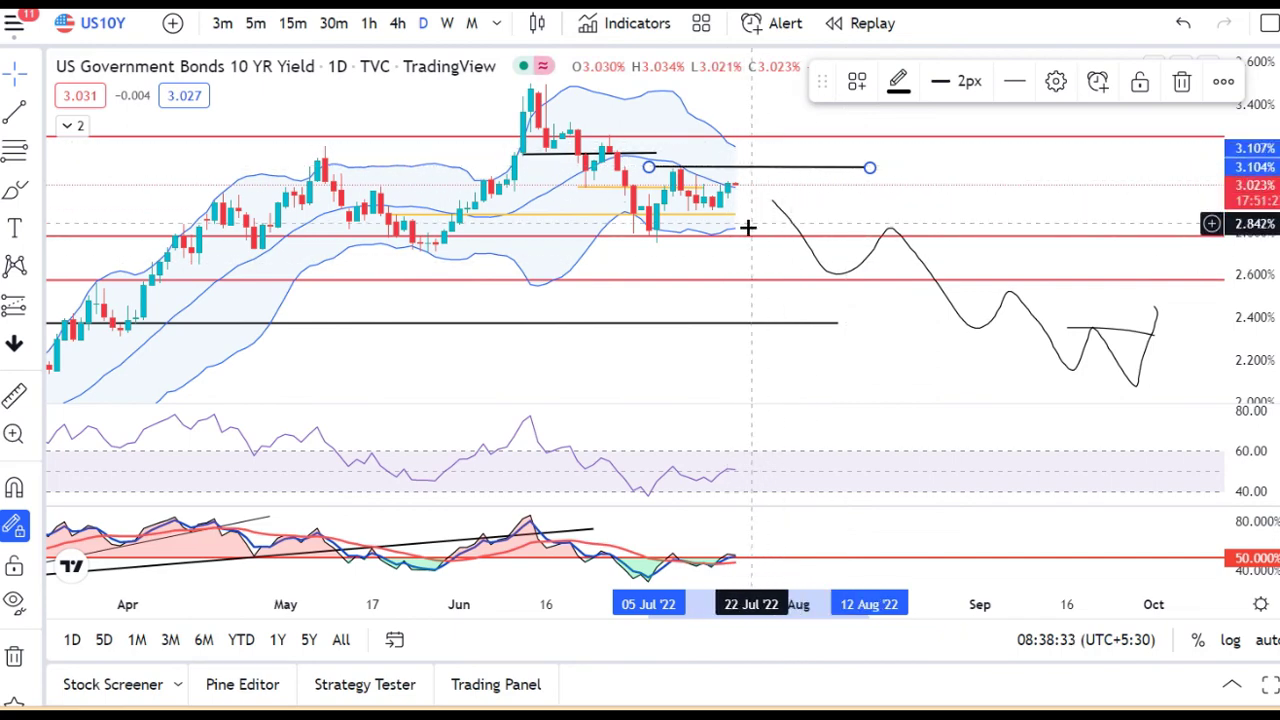
click(735, 267)
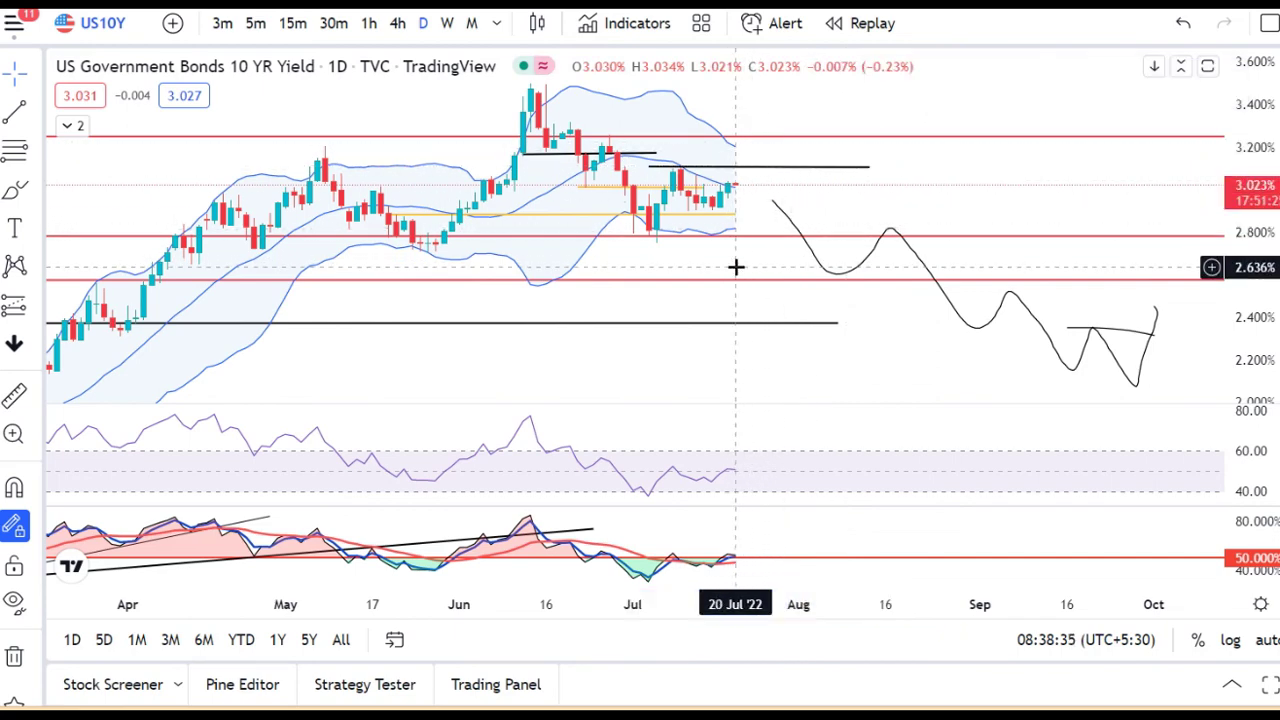